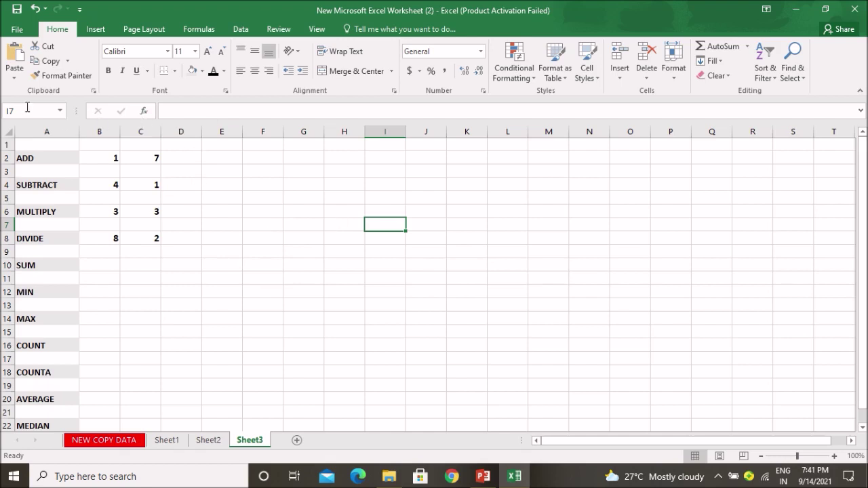
- Browse the insert-function list, then close it without inserting anything
left_click(143, 111)
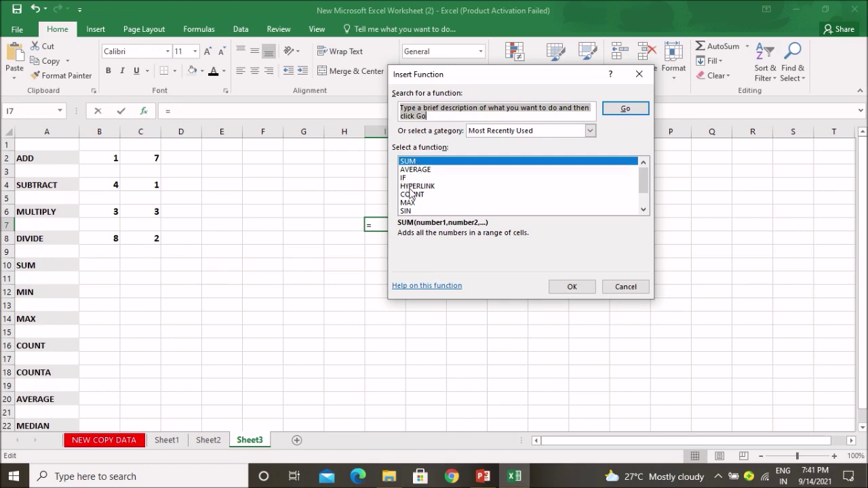
mouse_move(647, 184)
left_mouse_down()
mouse_move(647, 199)
mouse_move(637, 175)
left_mouse_up()
left_click(639, 74)
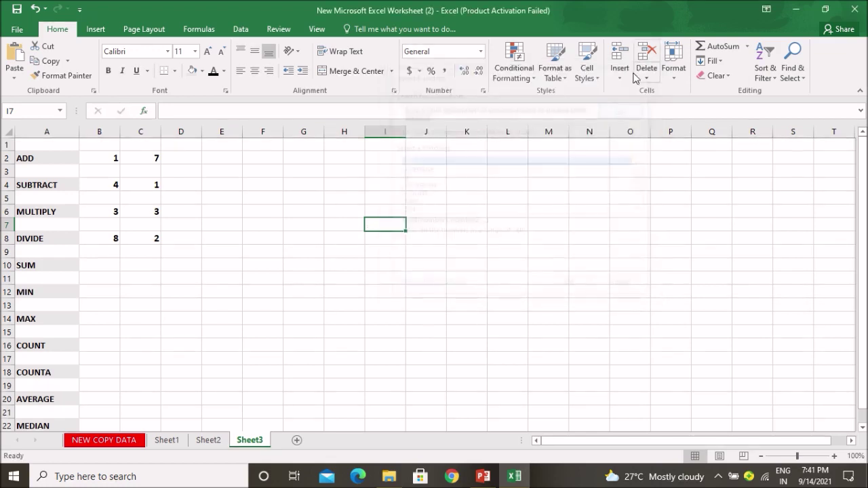
left_click(468, 240)
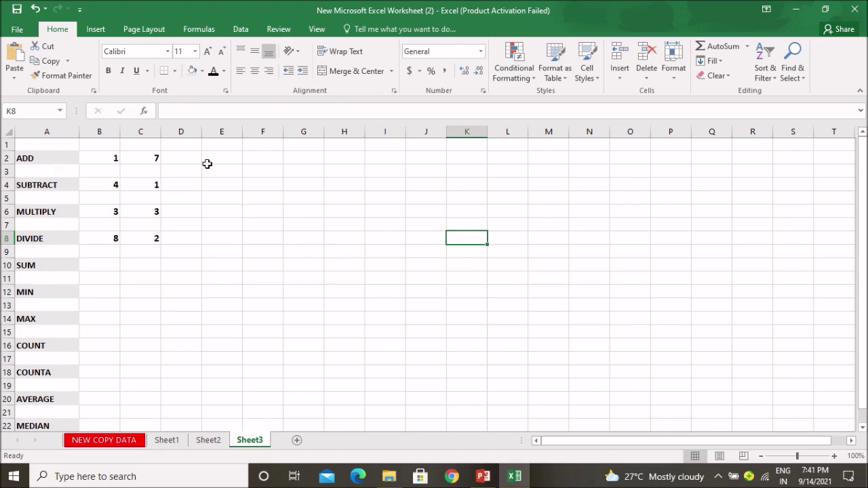
- Inspect the ADD row's two numbers, 1 in B2 and 7 in C2
left_click(109, 159)
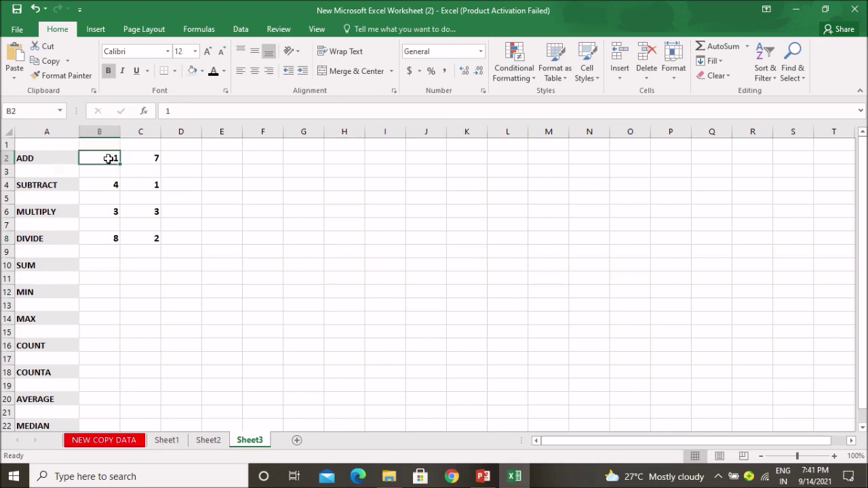
left_click(145, 158)
left_click(108, 158)
left_click(136, 158)
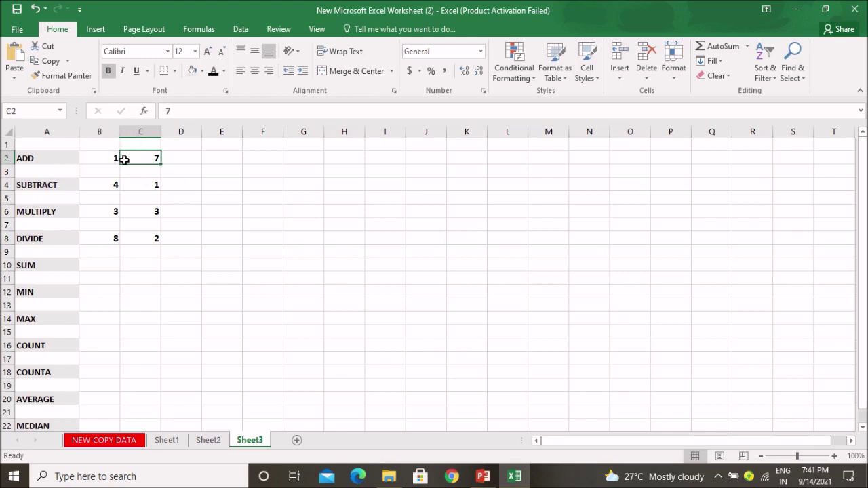
left_click(109, 159)
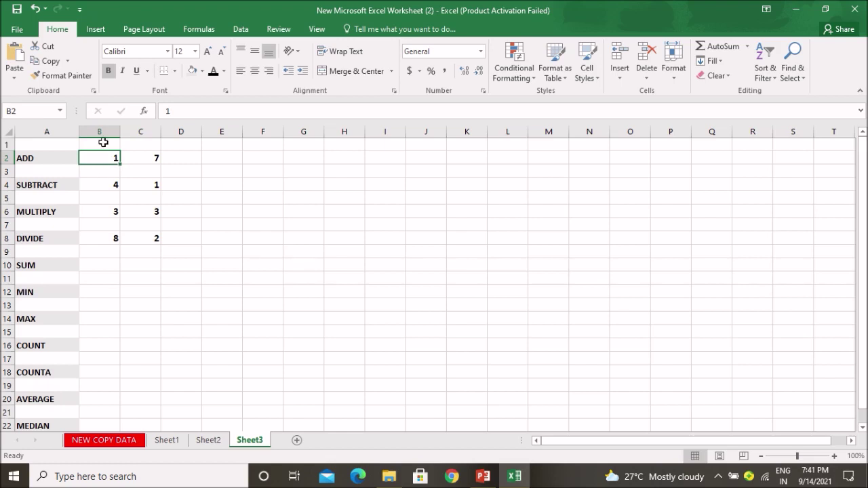
left_click(146, 158)
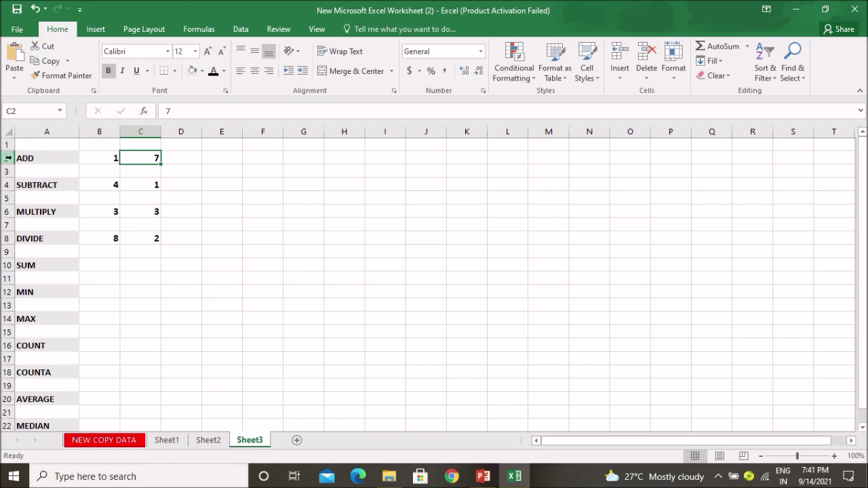
left_click(307, 197)
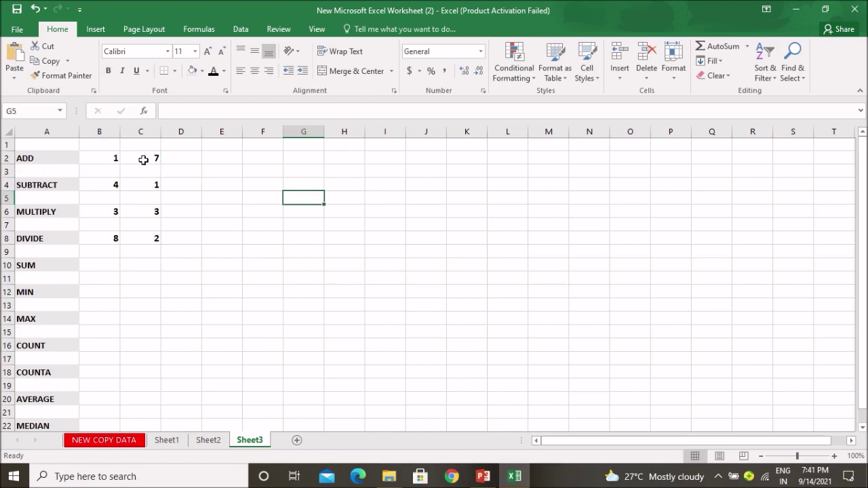
left_click(223, 161)
left_click(293, 156)
left_click(376, 154)
left_click(632, 151)
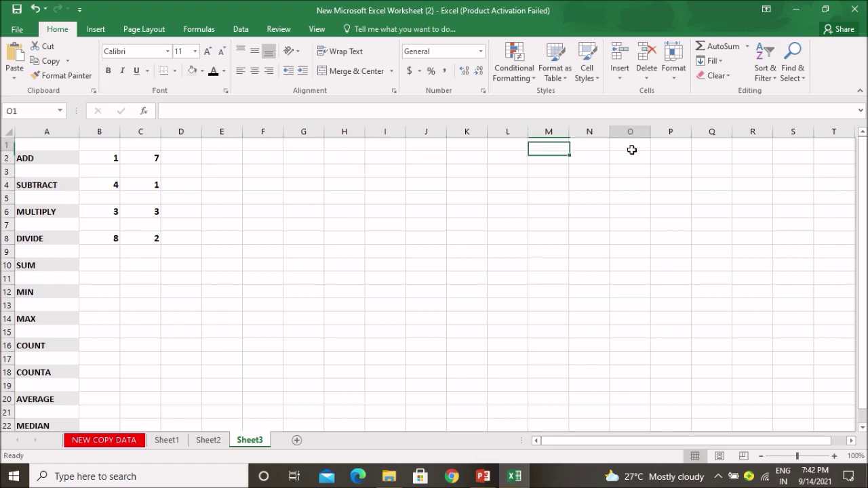
- Enter =B2+C2 in E2 so it shows 8, then check the formula
left_click(229, 159)
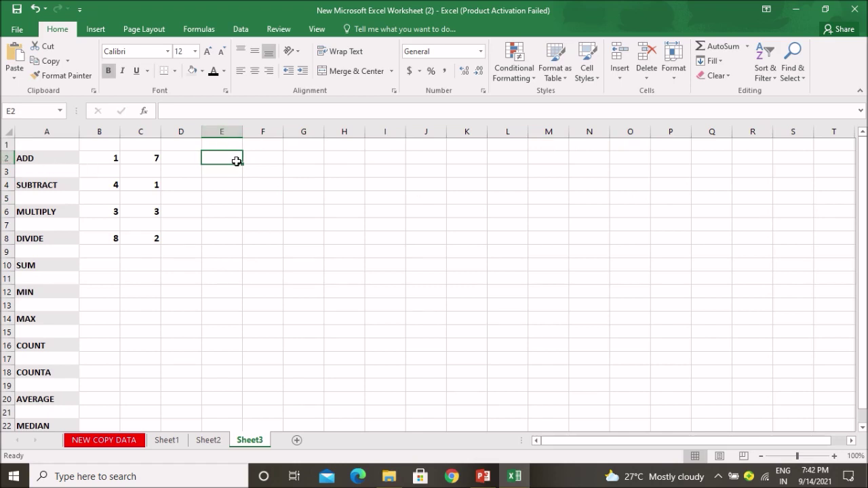
type("=")
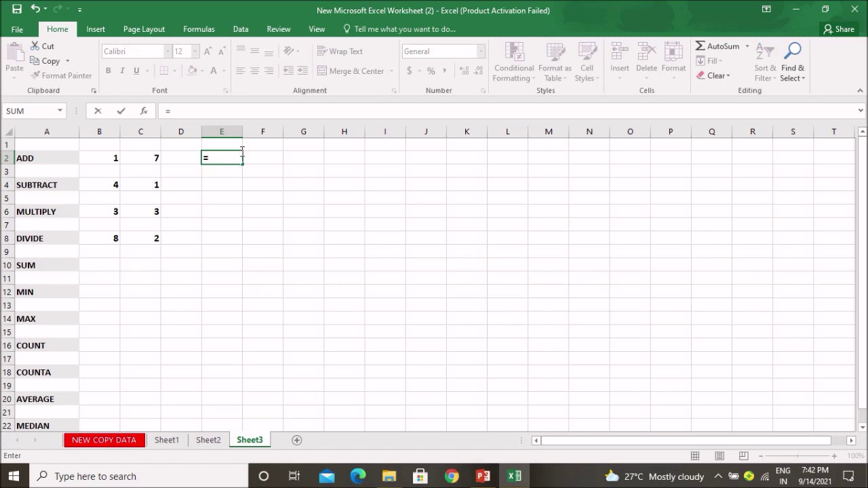
left_click(107, 158)
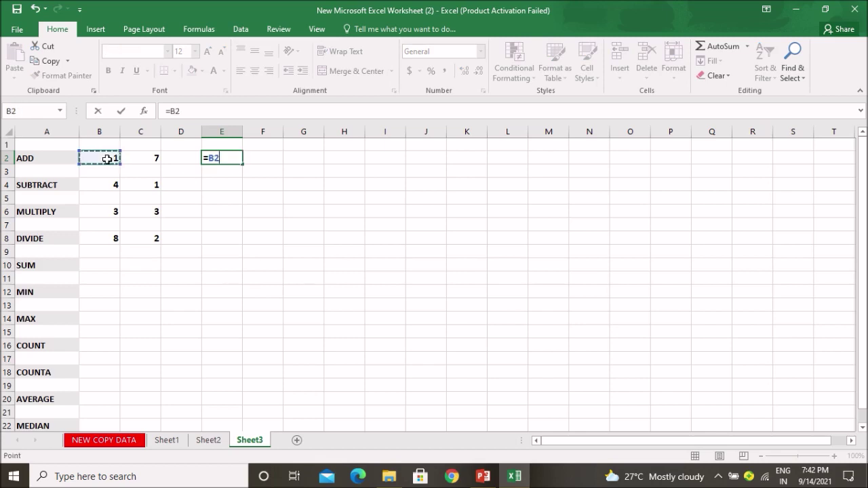
type("+")
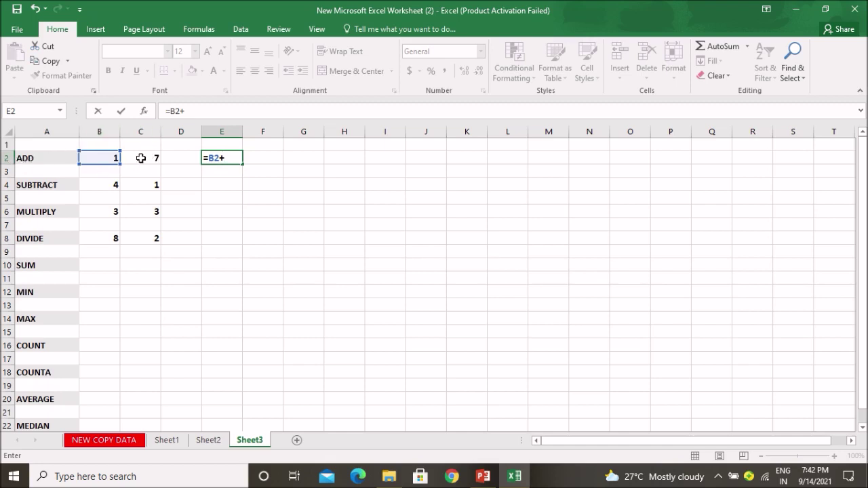
left_click(140, 159)
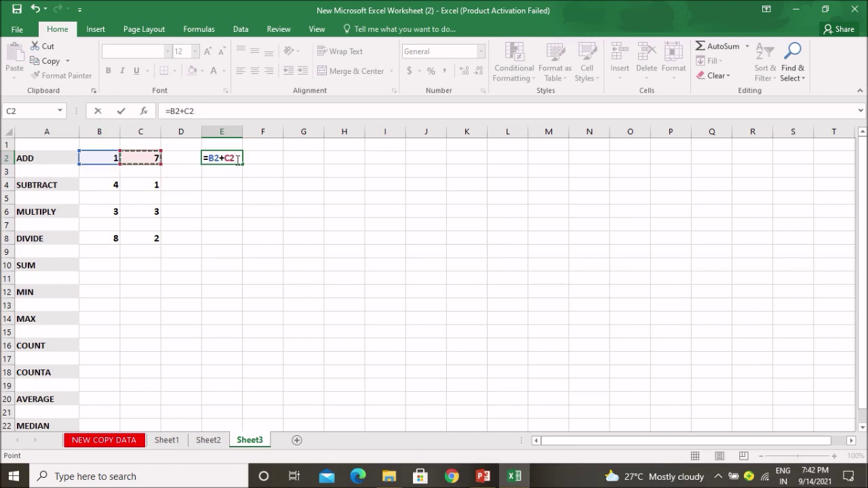
key("Return")
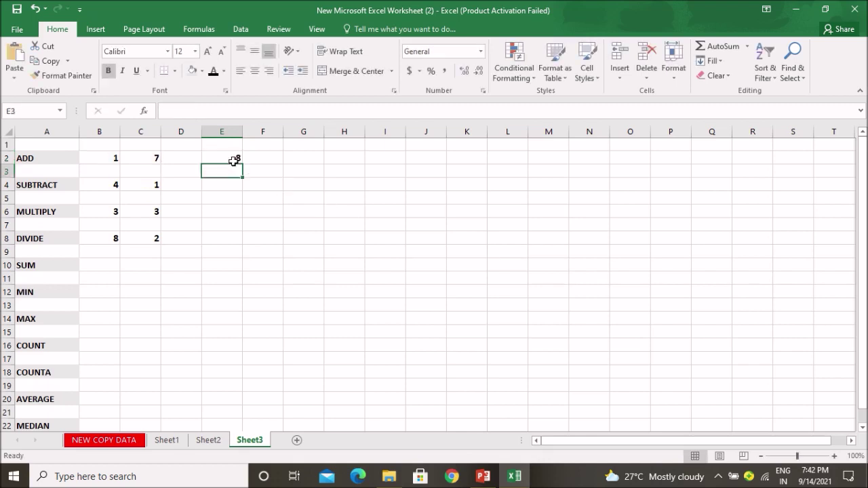
left_click(224, 158)
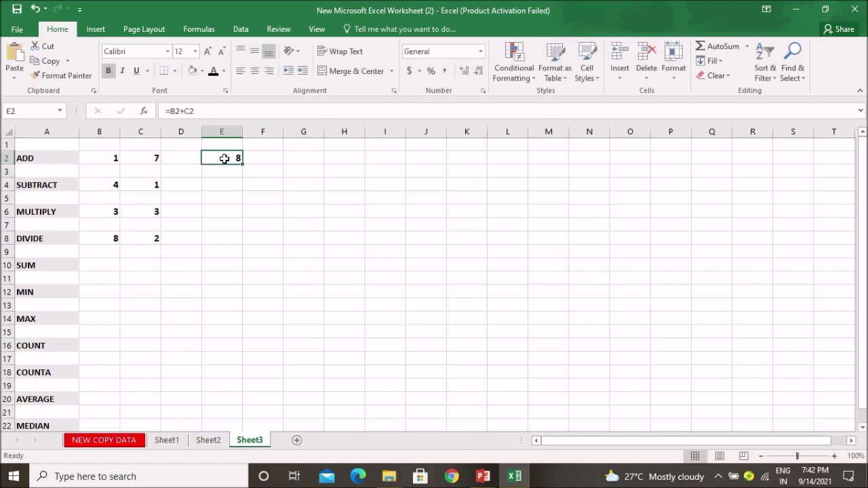
left_click(232, 198)
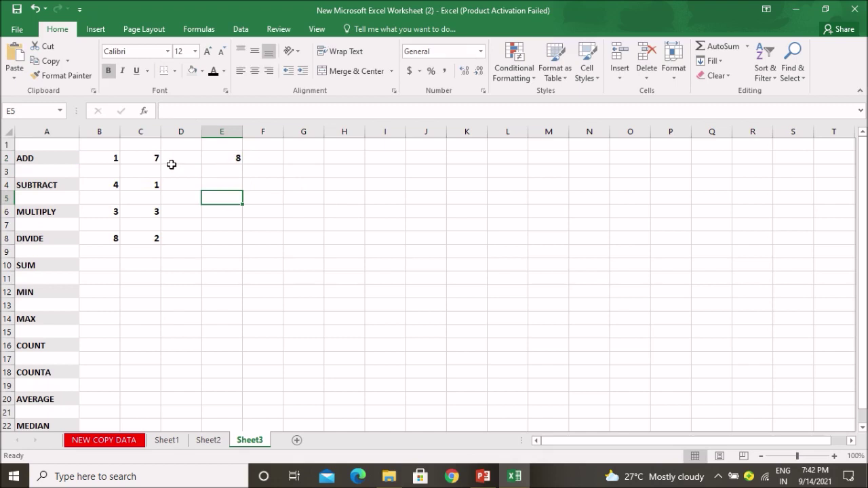
- Change B2 to 5 and C2 to 2 to watch E2's sum recalculate
left_click(221, 159)
left_click(224, 188)
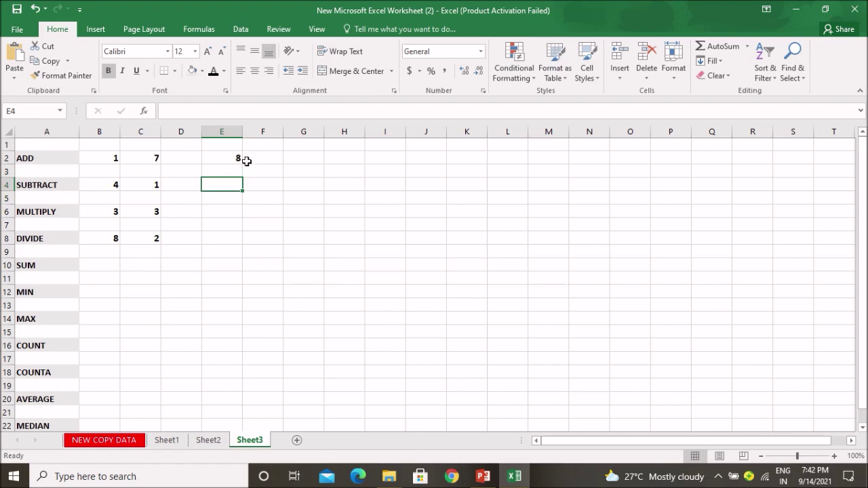
left_click(113, 160)
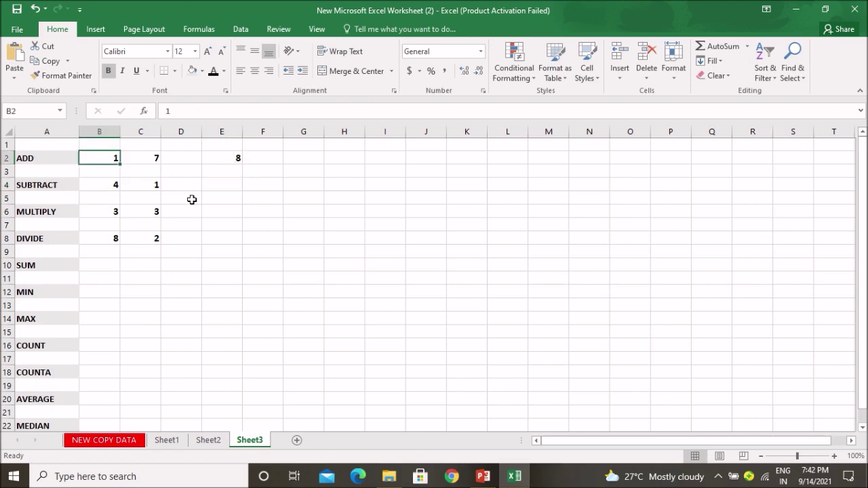
type("5")
left_click(360, 211)
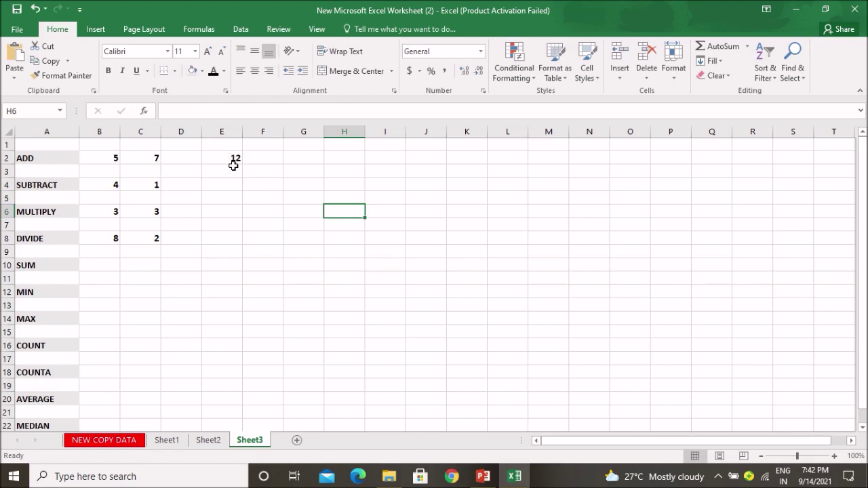
left_click(145, 158)
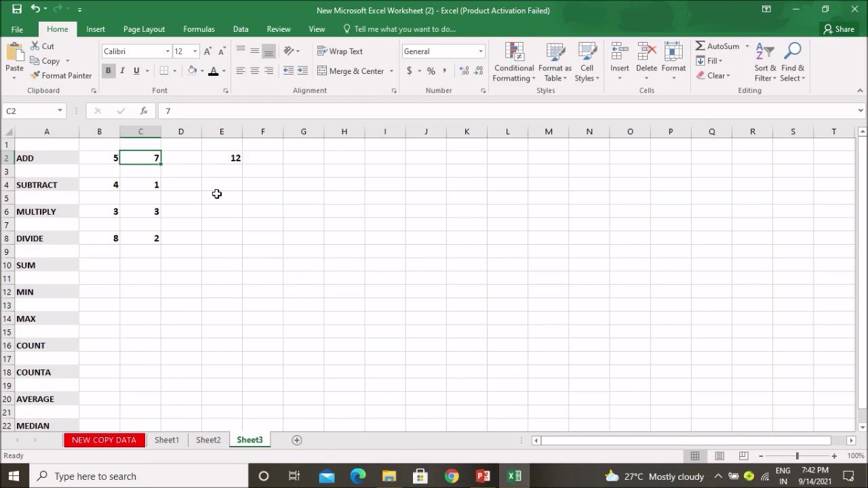
type("2")
left_click(233, 203)
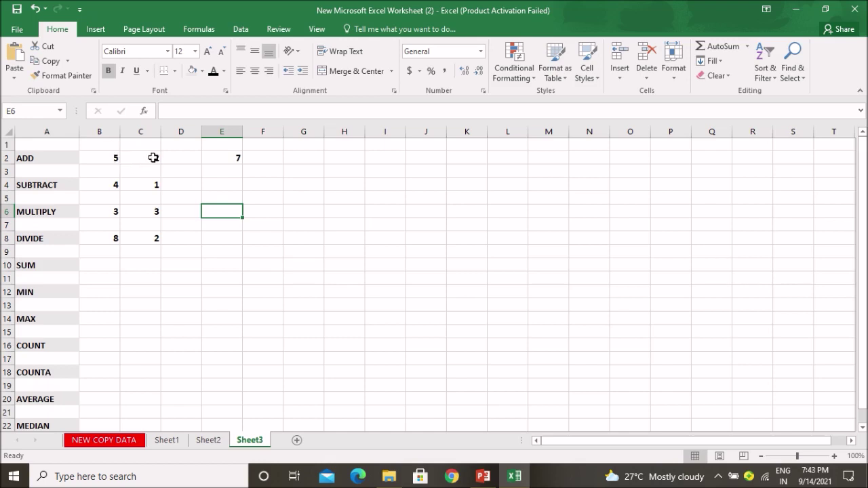
- Restore B2 to 1 and C2 to 7 so E2 shows 8 again
left_click(222, 156)
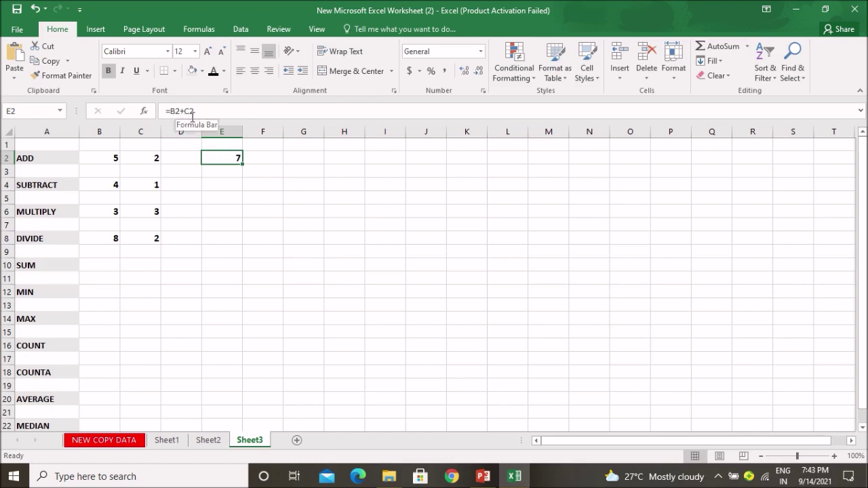
left_click(111, 157)
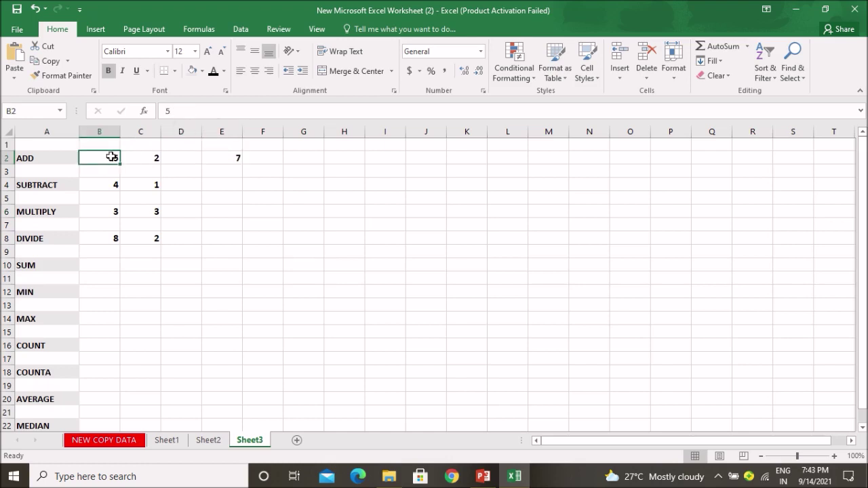
type("1")
left_click(267, 203)
left_click(156, 159)
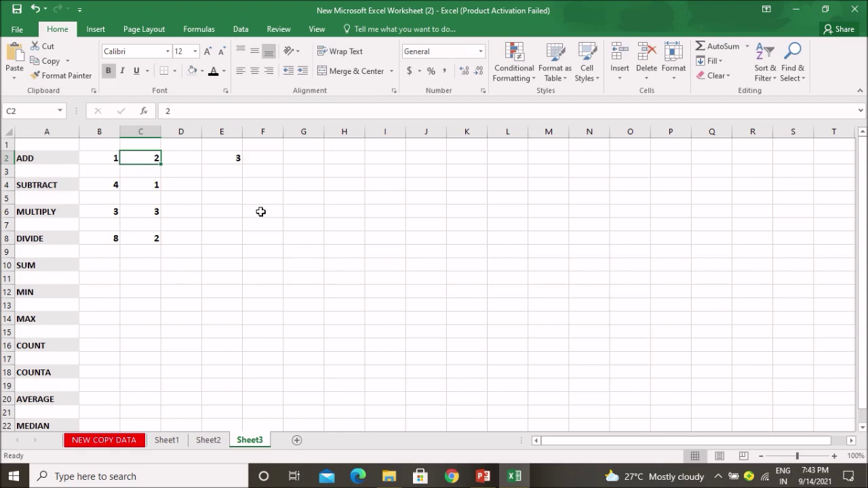
type("7")
left_click(327, 198)
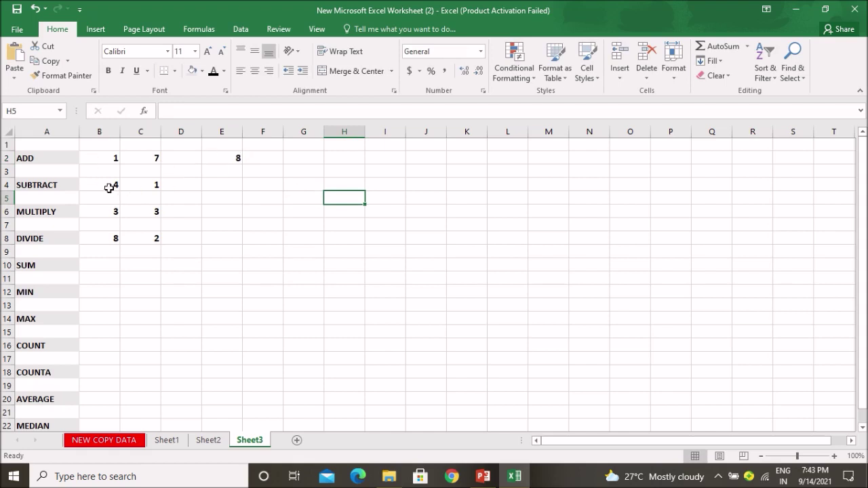
- Enter =B4-C4 in E4, removing stray entries, so it shows 3
left_click(230, 185)
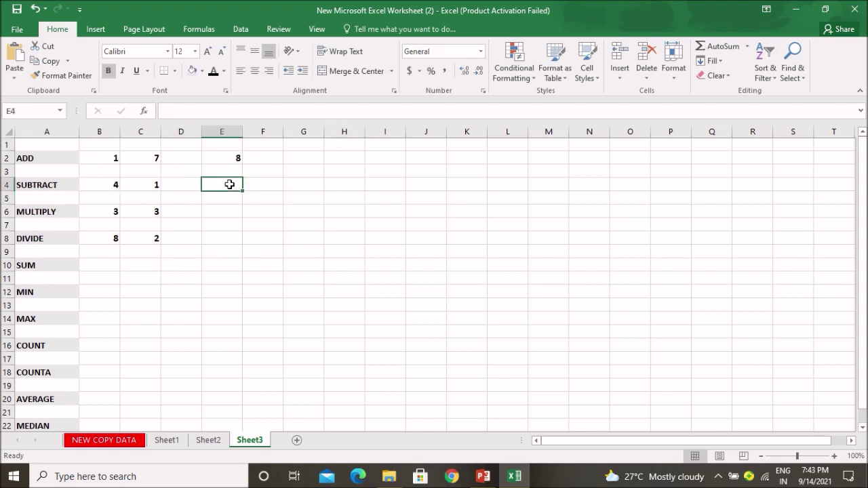
type("=")
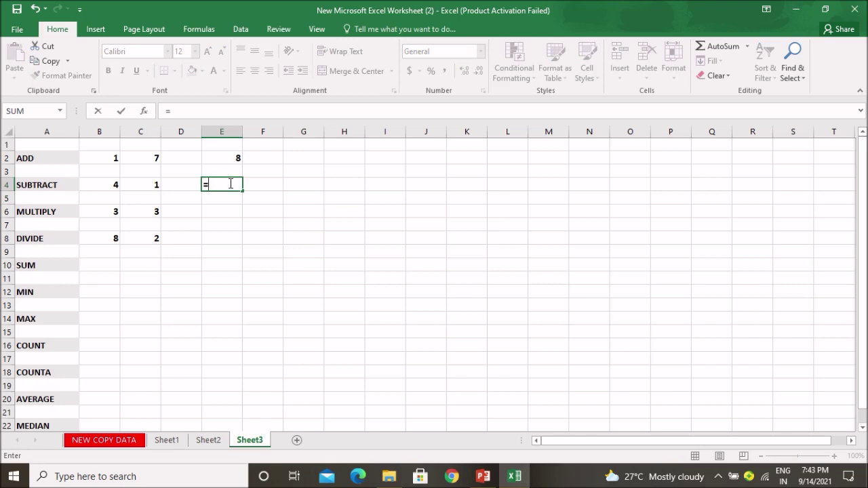
type("S")
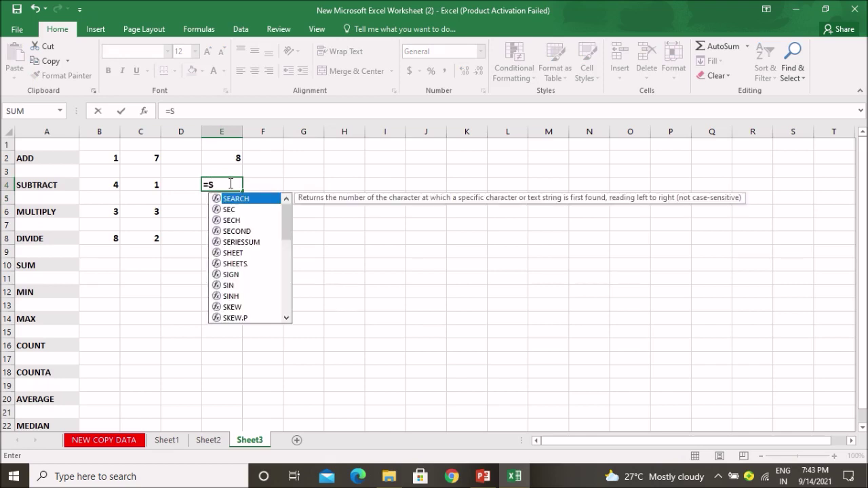
key("BackSpace")
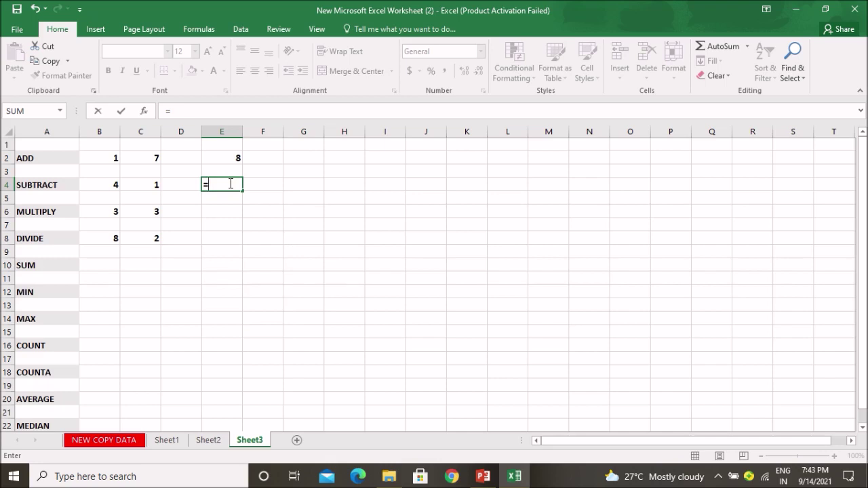
left_click(299, 220)
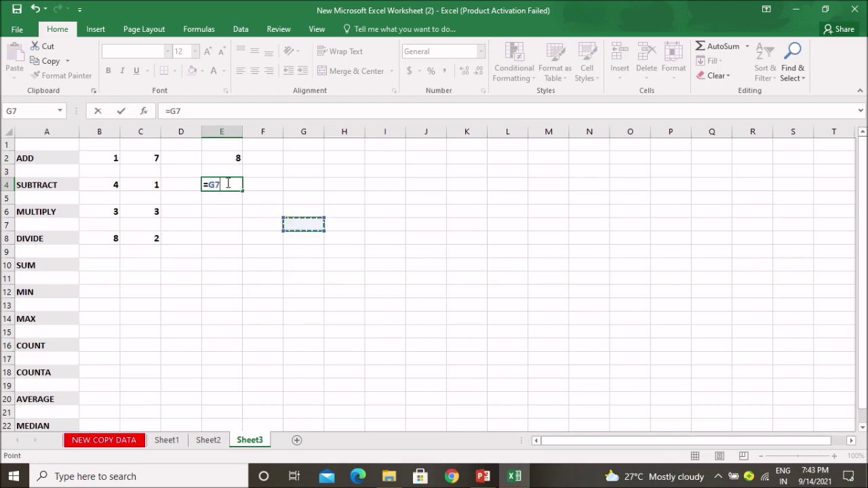
key("BackSpace")
key("BackSpace")
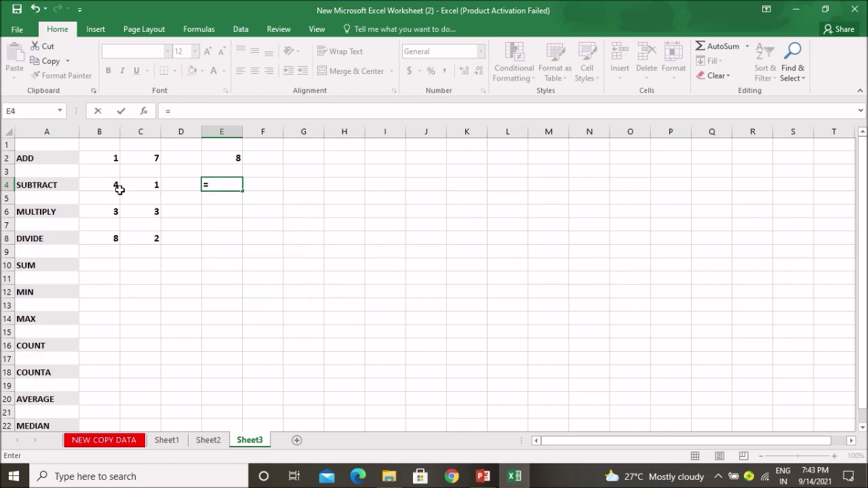
left_click(103, 185)
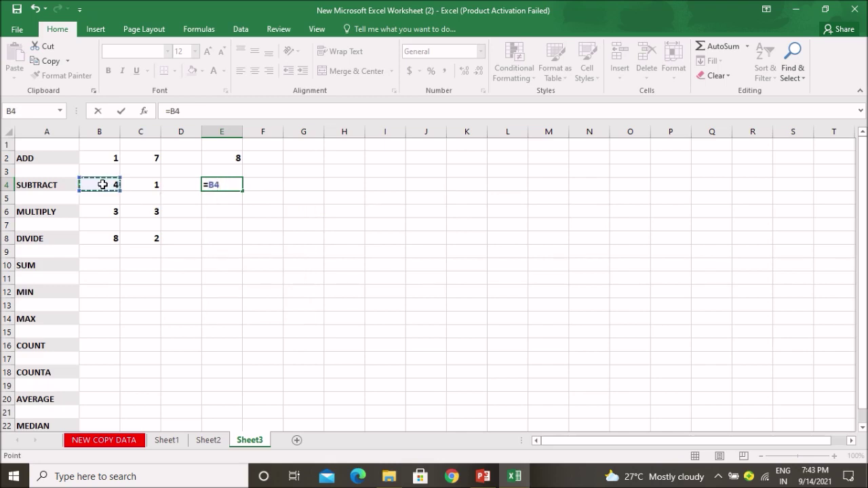
type("-")
left_click(142, 186)
key("Return")
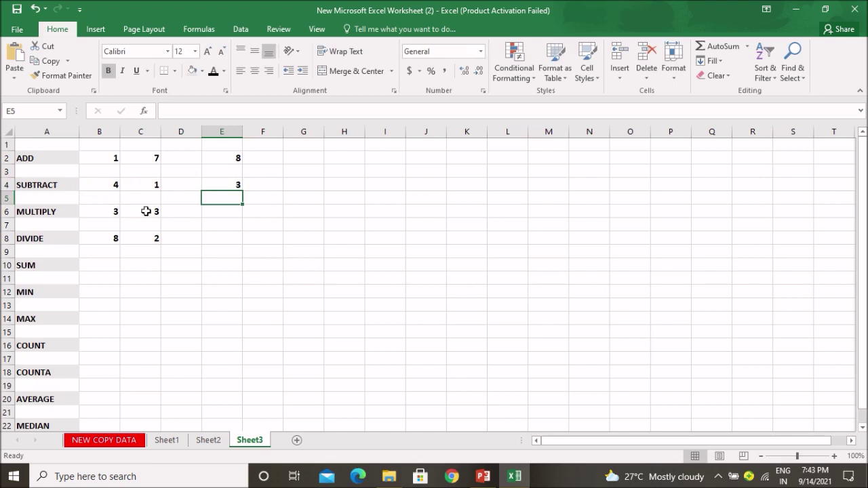
left_click(217, 215)
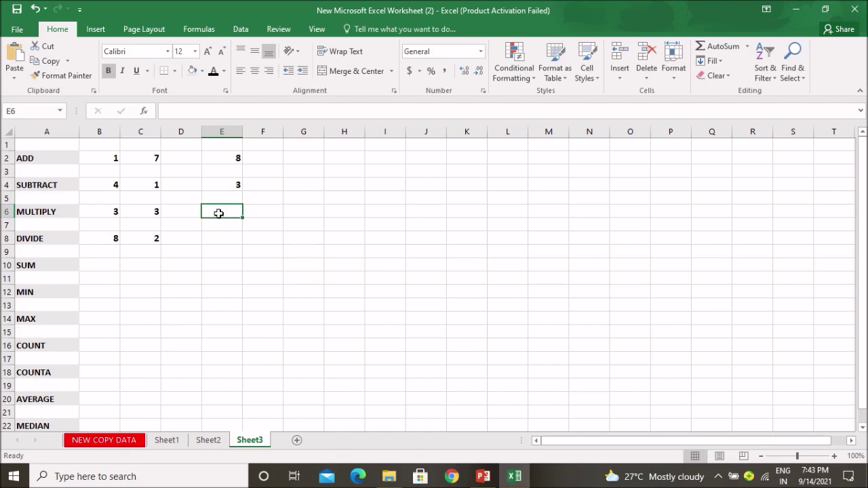
- Enter =B6*C6 in E6 so the MULTIPLY row shows 9
type("=")
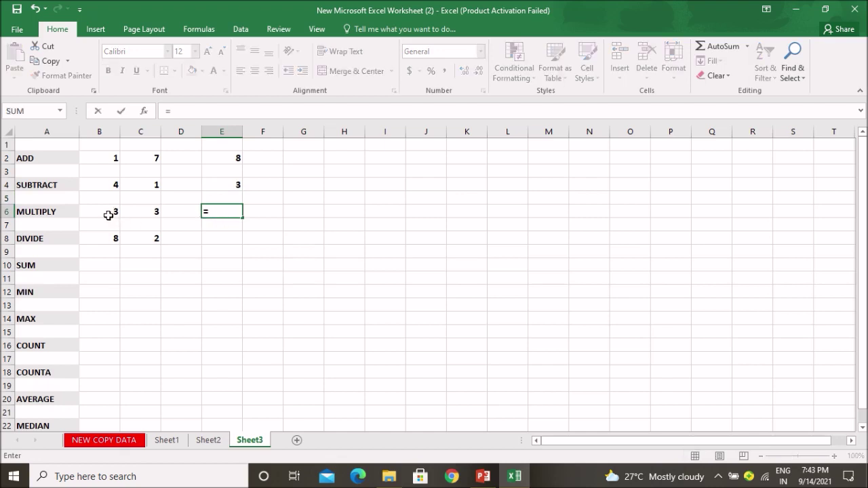
left_click(109, 215)
type("*")
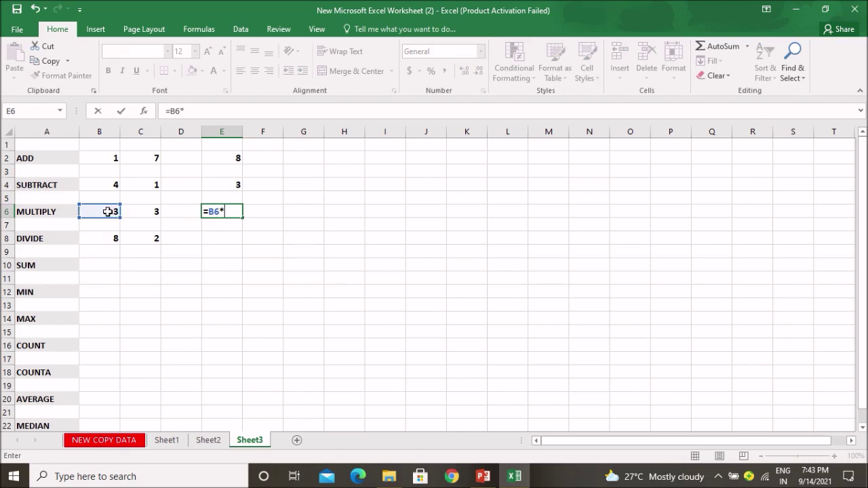
left_click(146, 210)
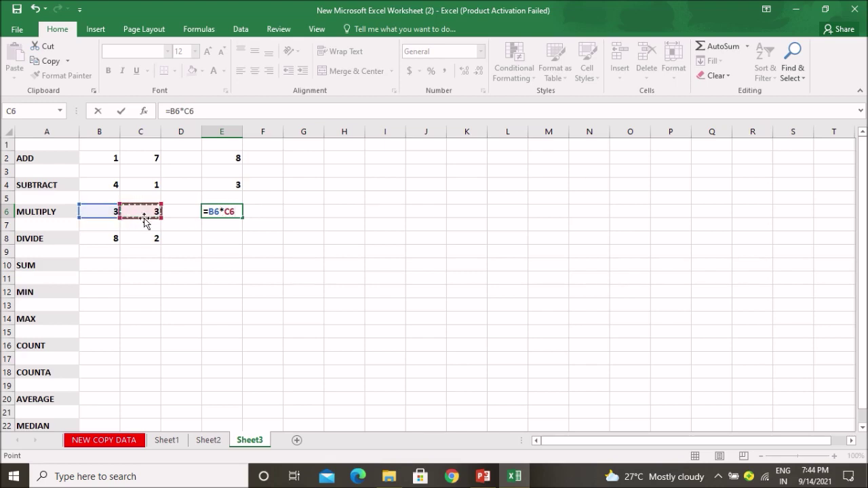
key("Return")
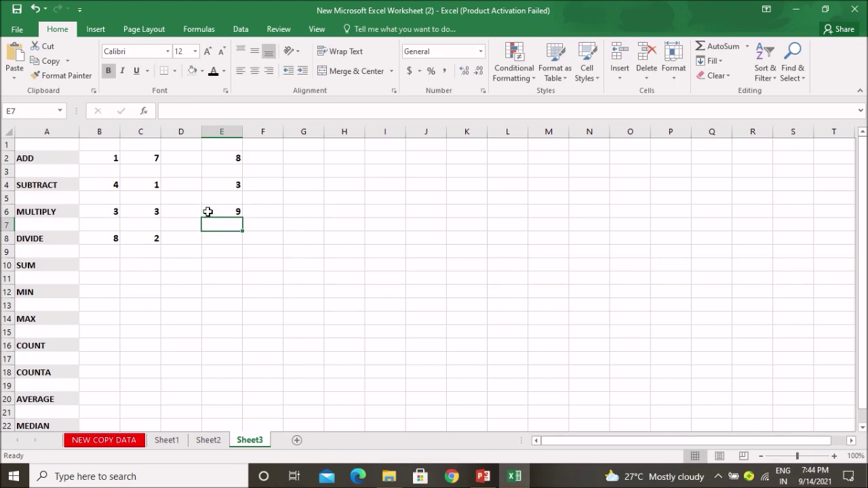
left_click(230, 240)
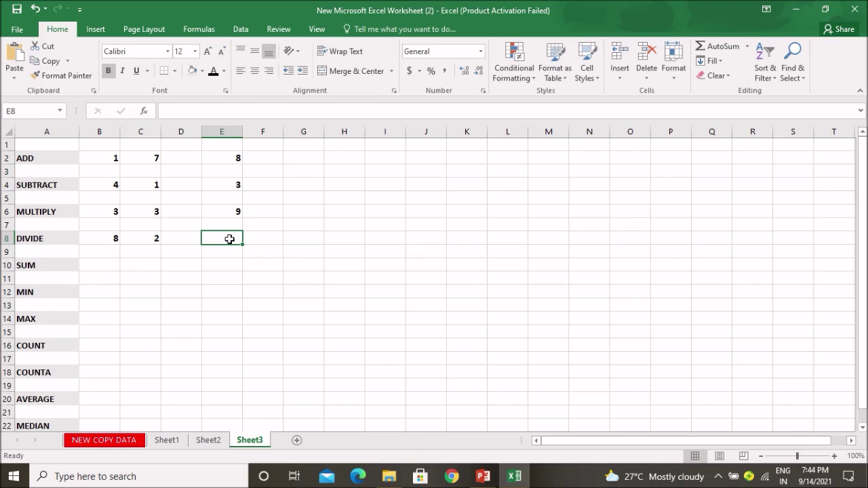
- Enter =B8/C8 in E8 so the DIVIDE row shows 4
type("=")
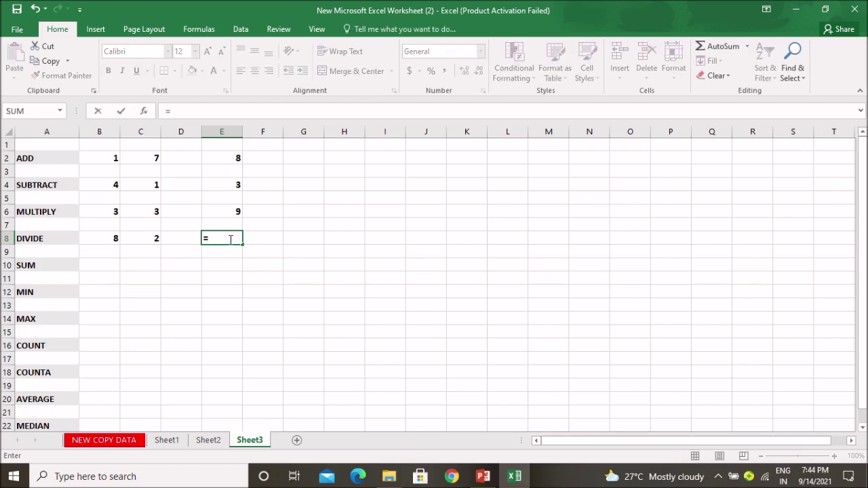
left_click(104, 237)
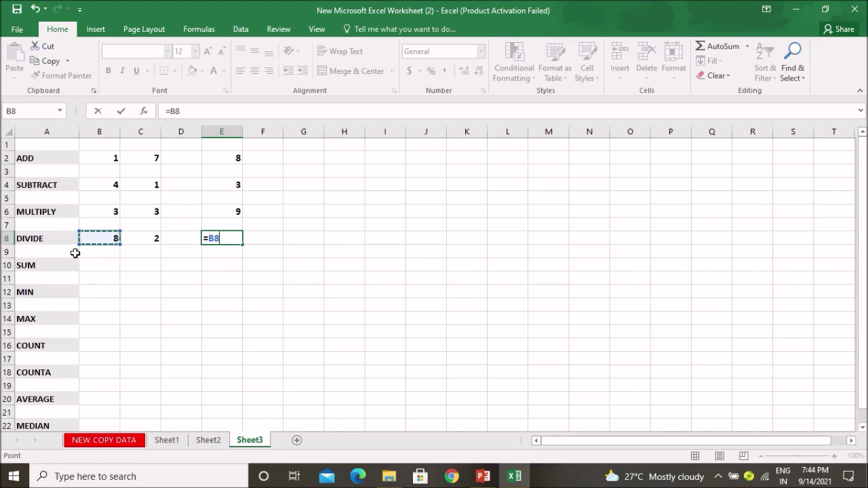
type("/")
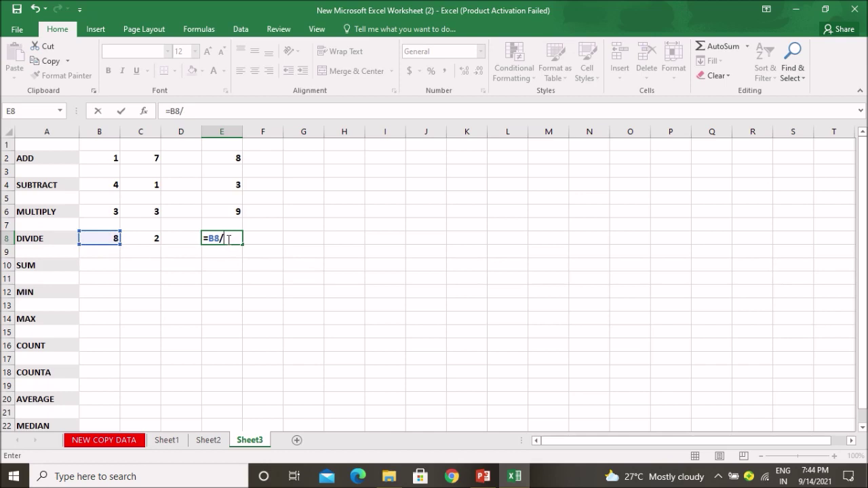
left_click(145, 238)
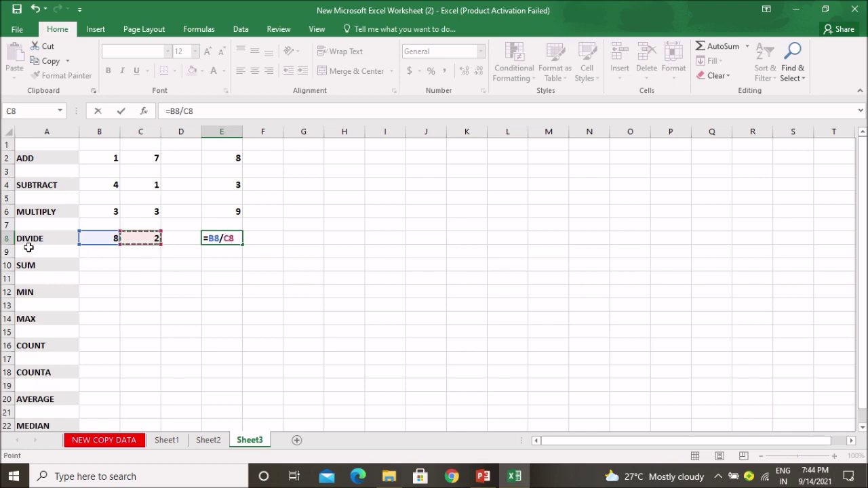
key("Return")
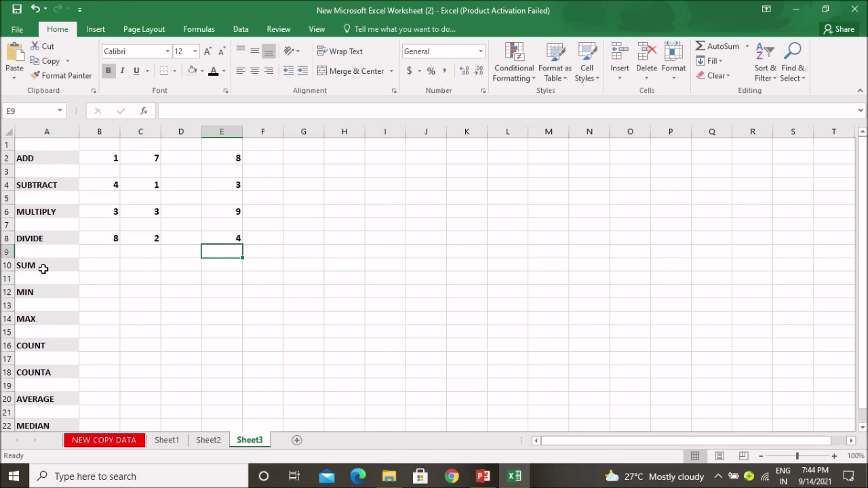
left_click(110, 267)
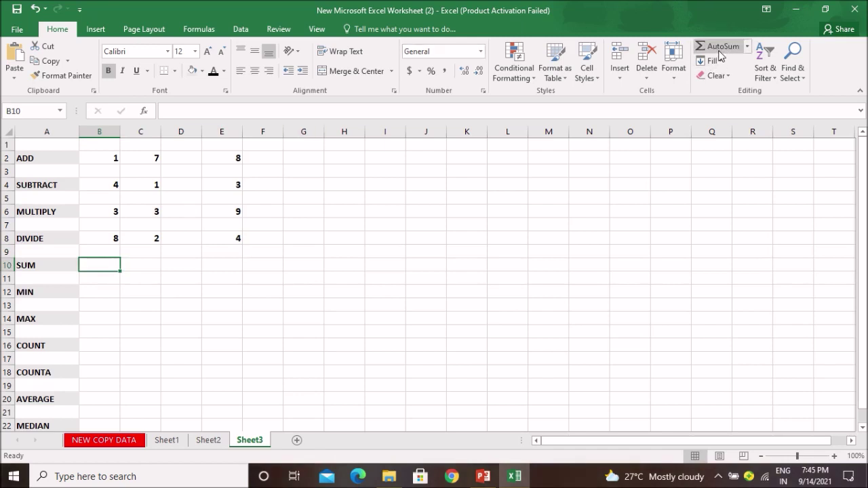
left_click(136, 267)
left_click(106, 262)
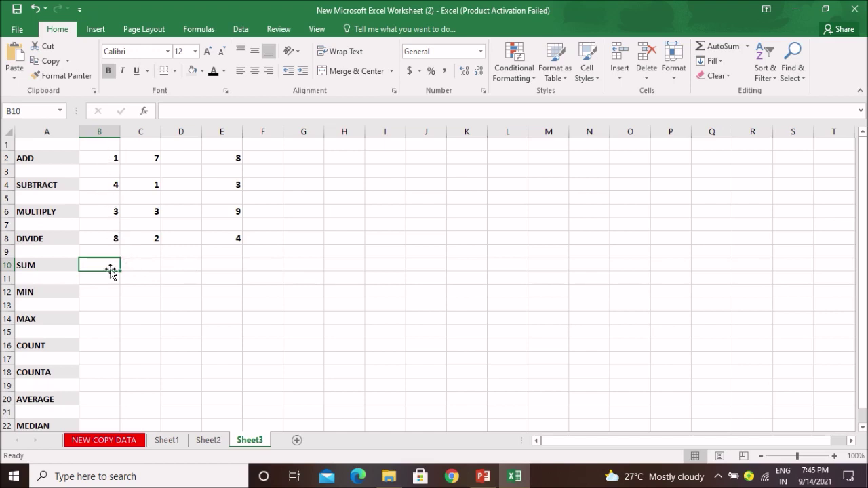
type("=")
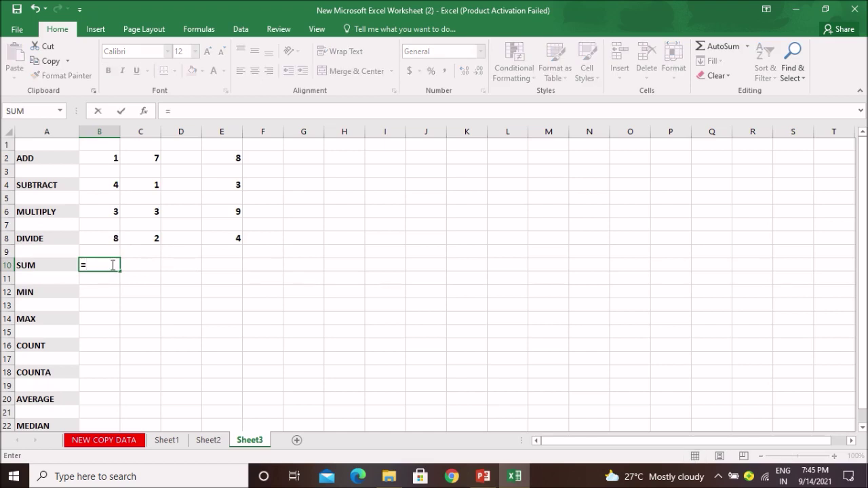
type("SUM")
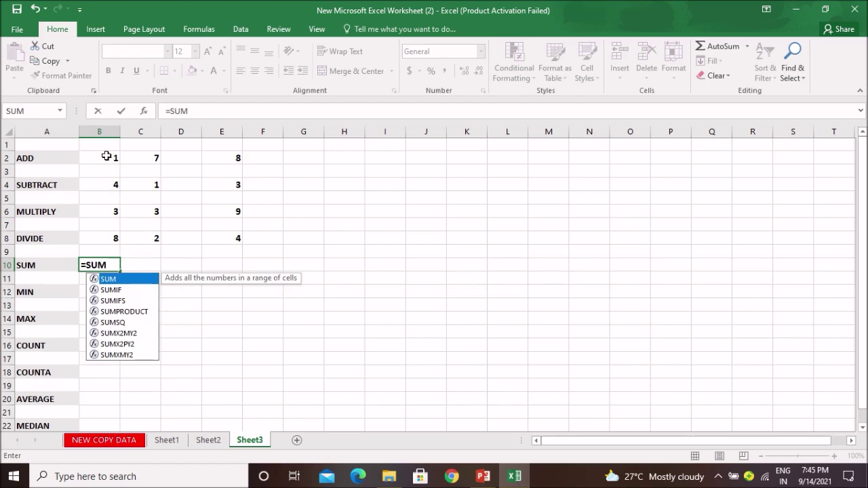
left_click_drag(106, 155, 110, 238)
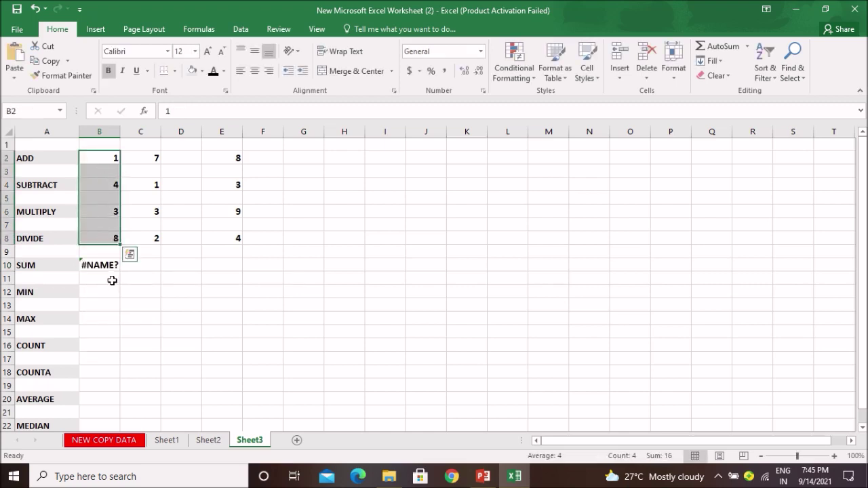
left_click(110, 267)
key("Delete")
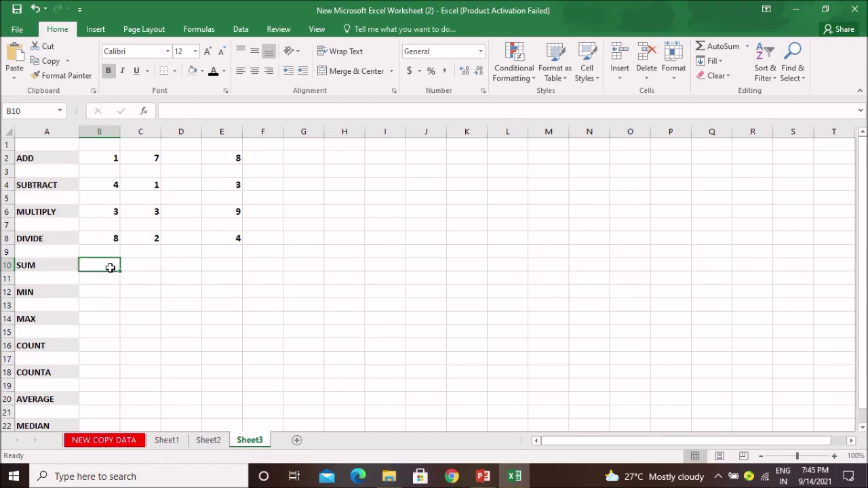
left_click(150, 283)
- Enter =SUM(B2:B8) in B10 to total 16, then check the formula
left_click(99, 264)
type("=")
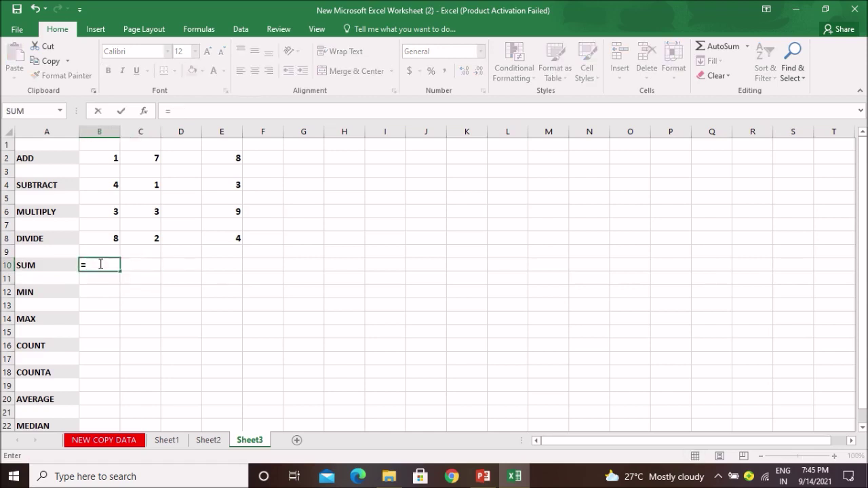
type("SUM(")
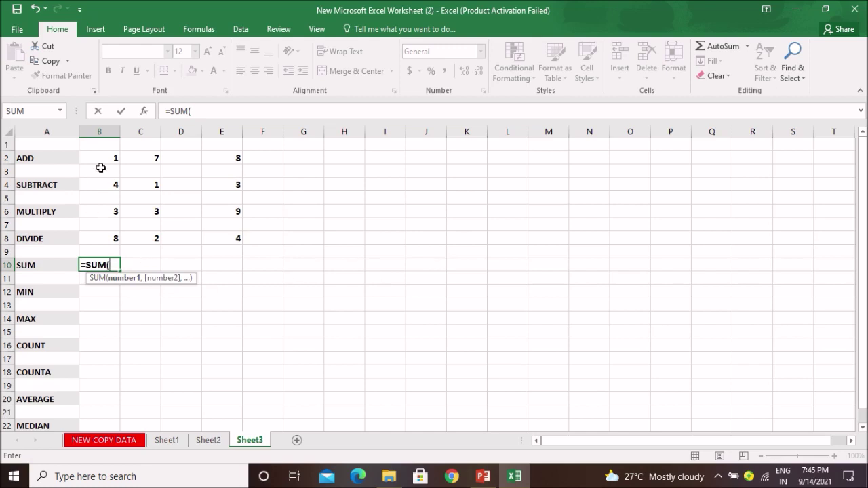
left_click_drag(103, 156, 106, 241)
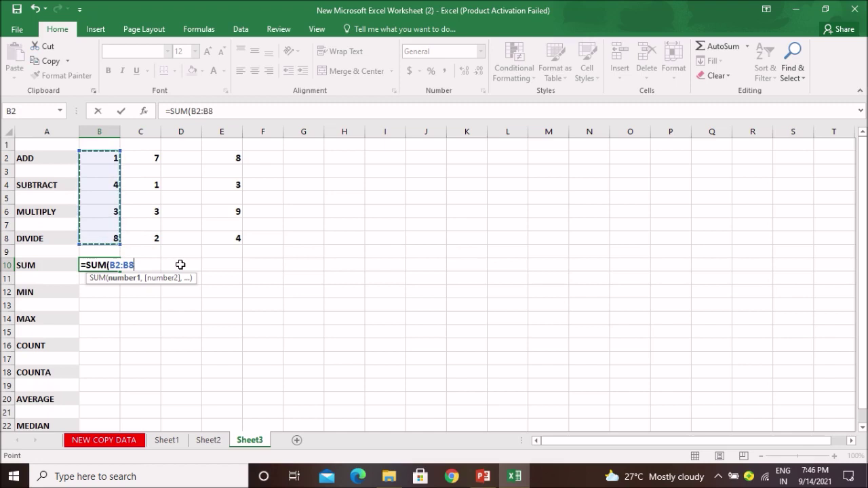
type(")")
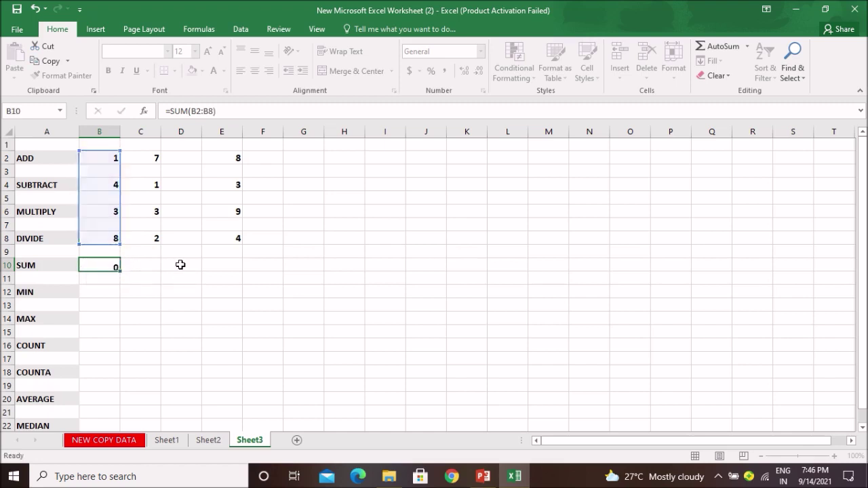
key("Return")
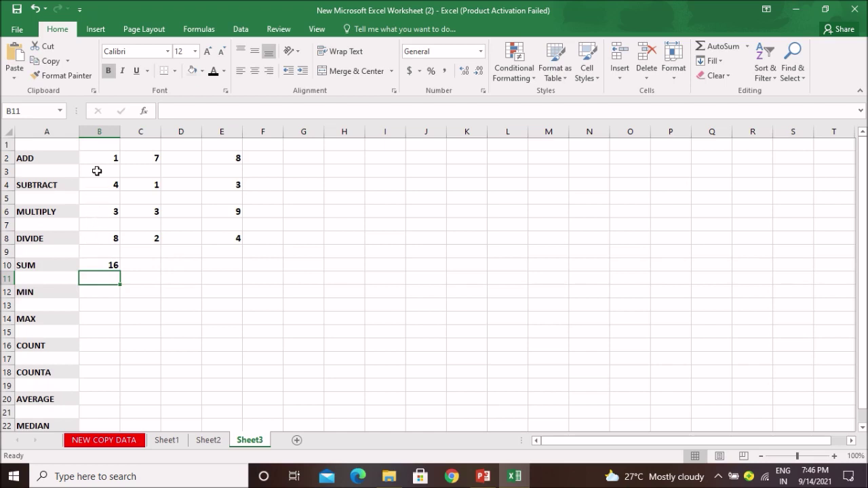
left_click(96, 265)
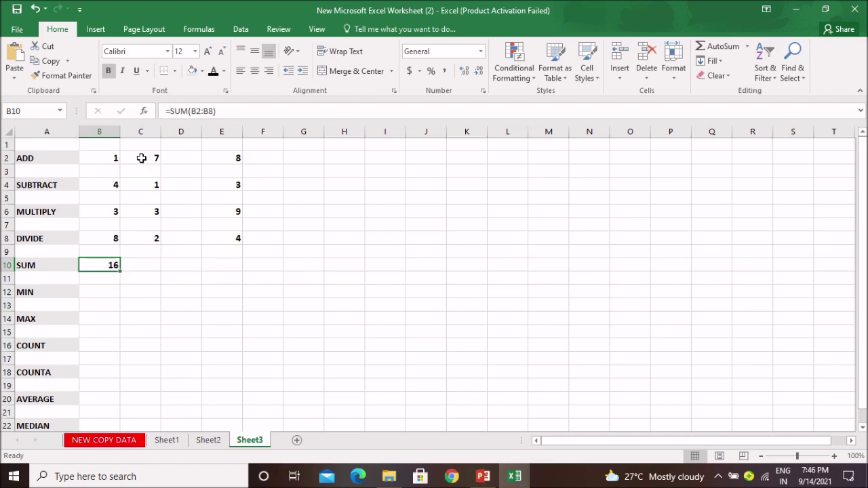
- AutoSum columns C and E, giving 13 in C10 and 24 in E10
left_click_drag(141, 158, 157, 267)
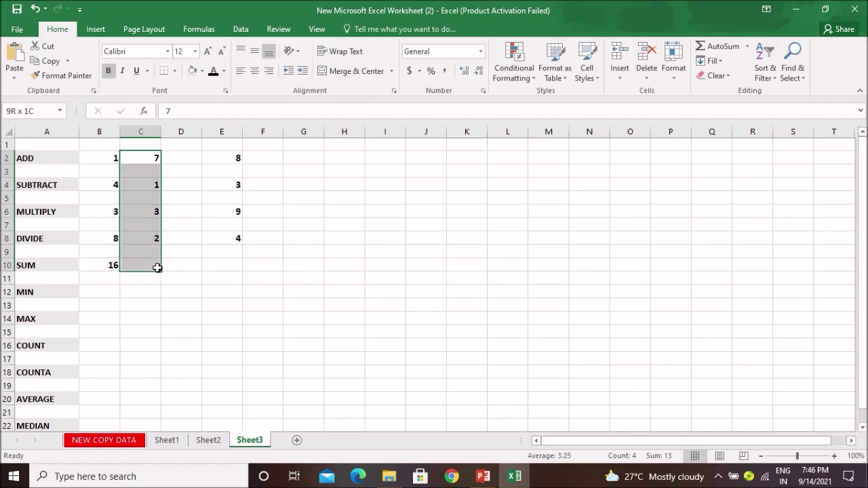
left_click(720, 48)
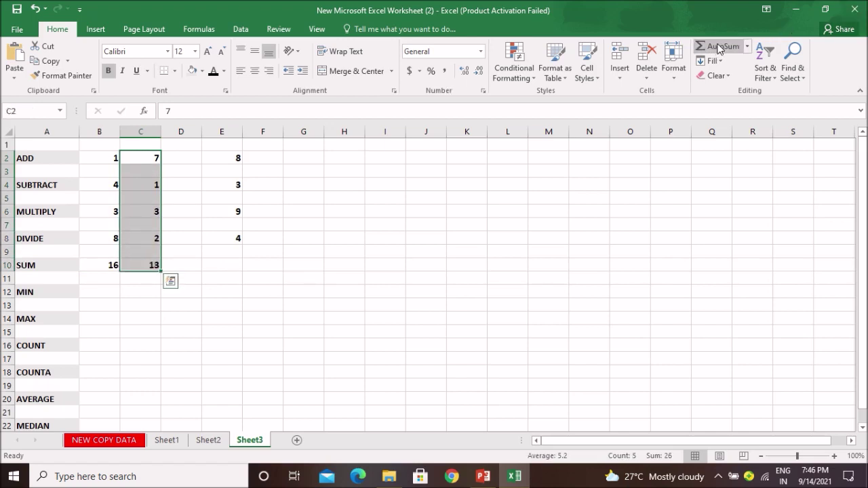
left_click(196, 290)
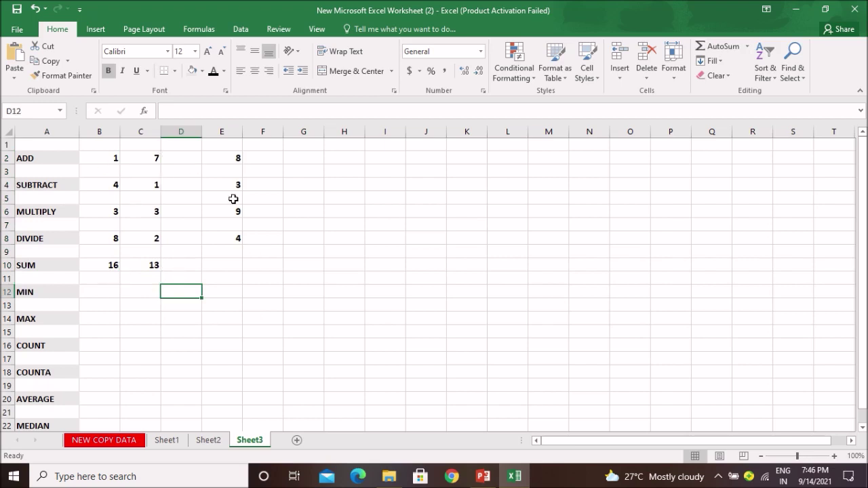
left_click(229, 159)
left_click_drag(235, 258, 235, 263)
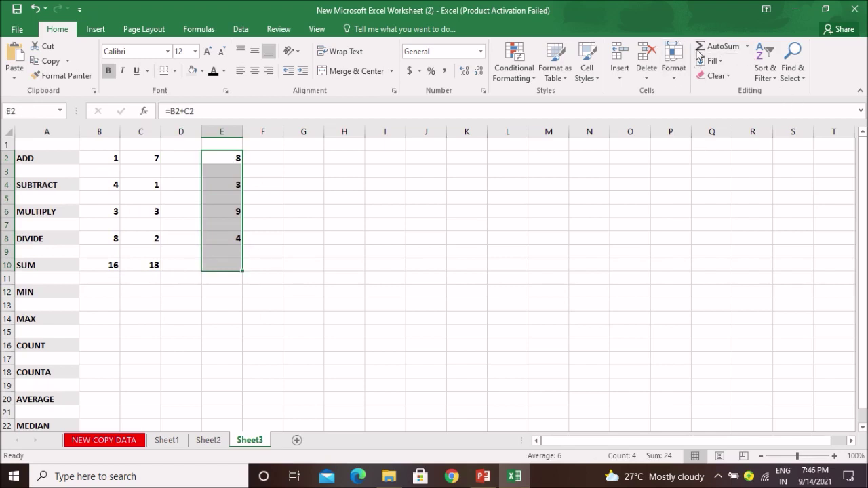
left_click(717, 48)
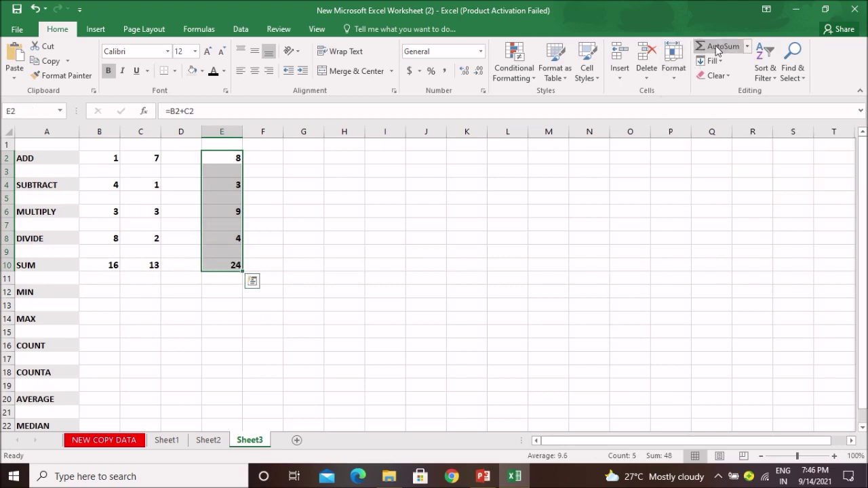
left_click(398, 256)
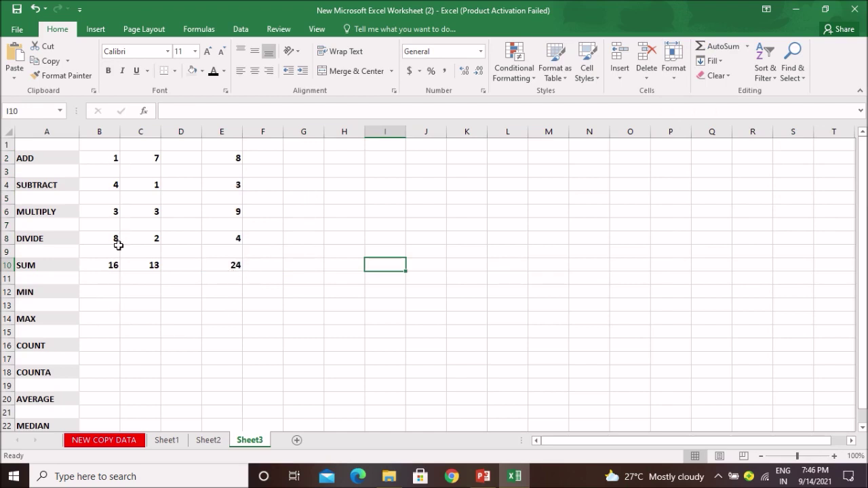
- Enter =MIN(B2:E10) in B12 so it shows the smallest value, 1
left_click(108, 293)
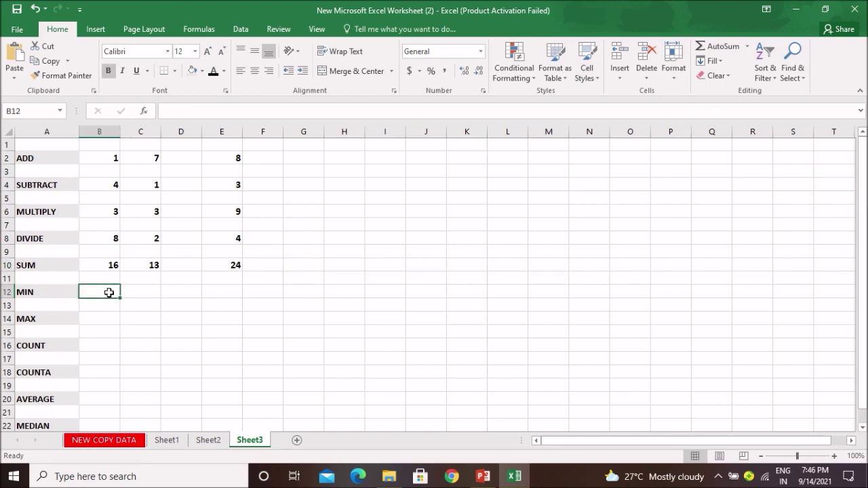
type("=")
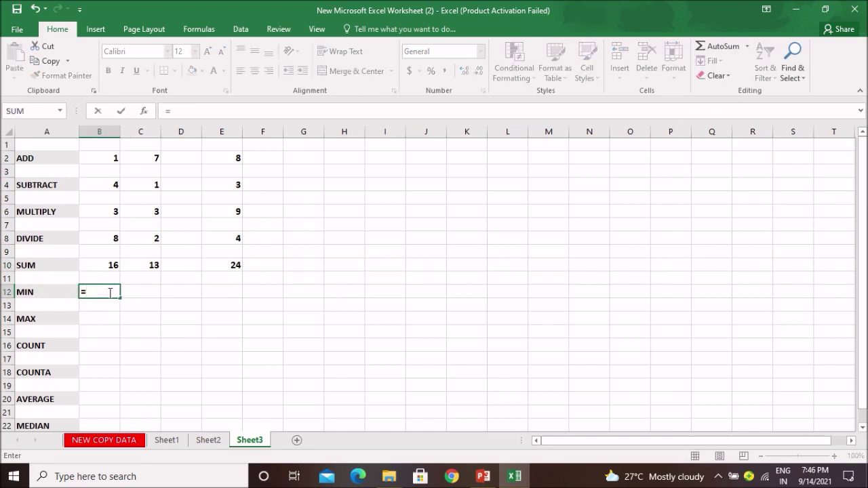
type("MIN")
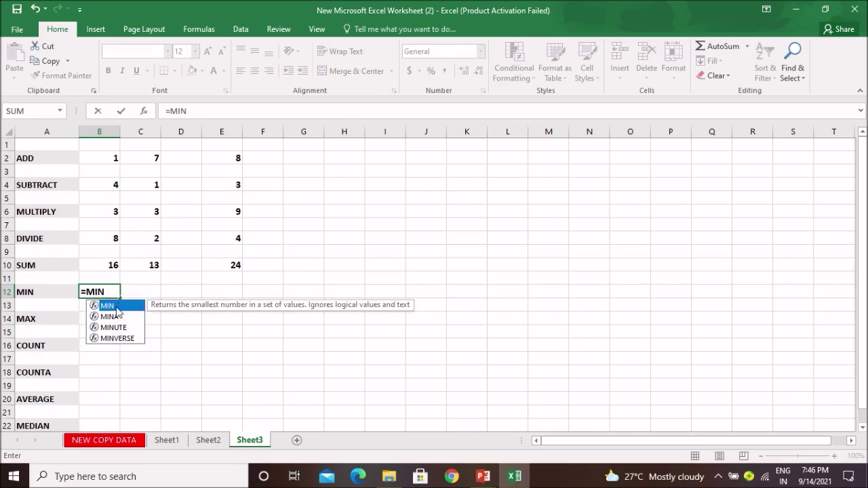
type("(")
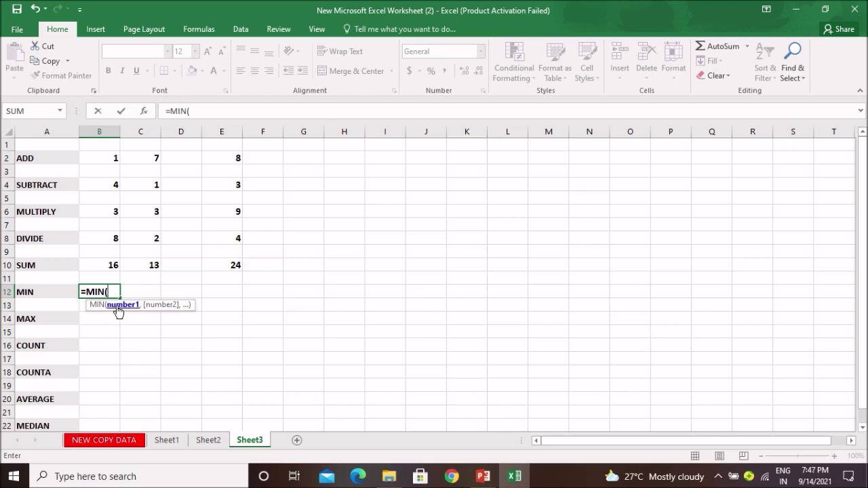
left_click_drag(99, 159, 106, 265)
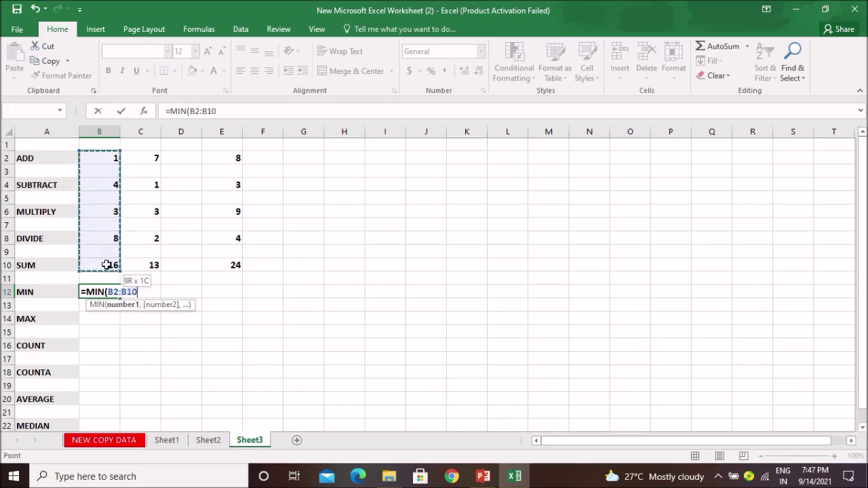
left_click_drag(106, 266, 223, 267)
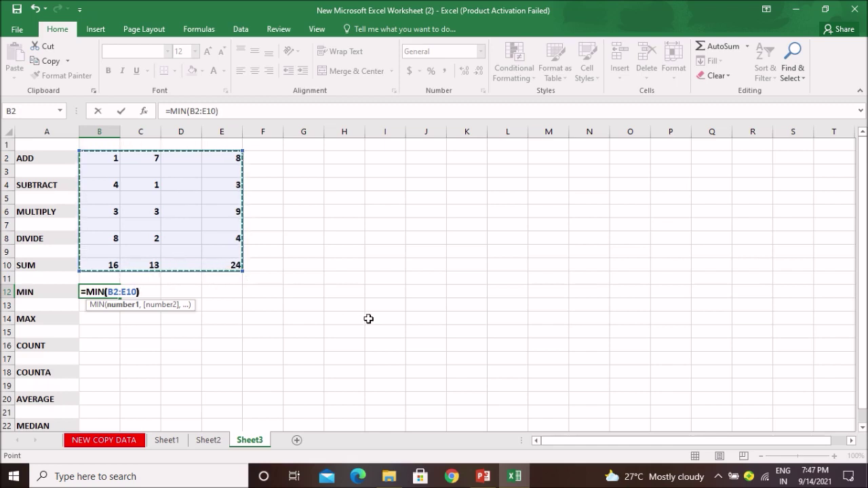
type(")")
key("Return")
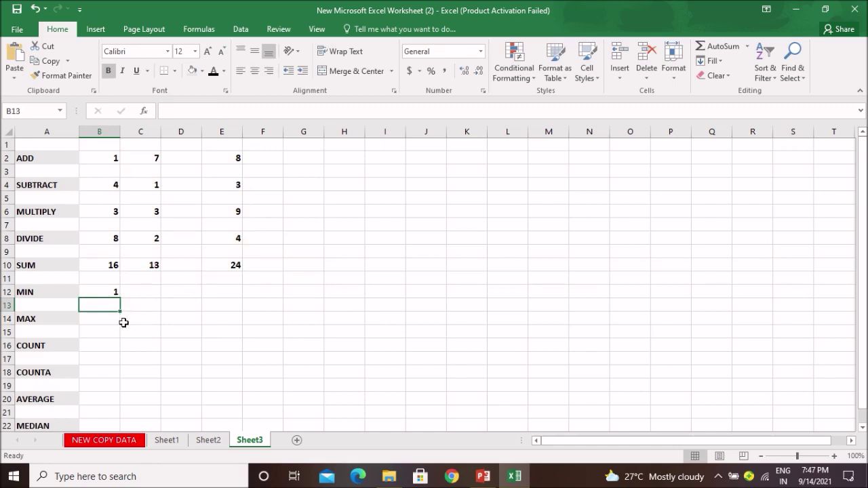
left_click(113, 322)
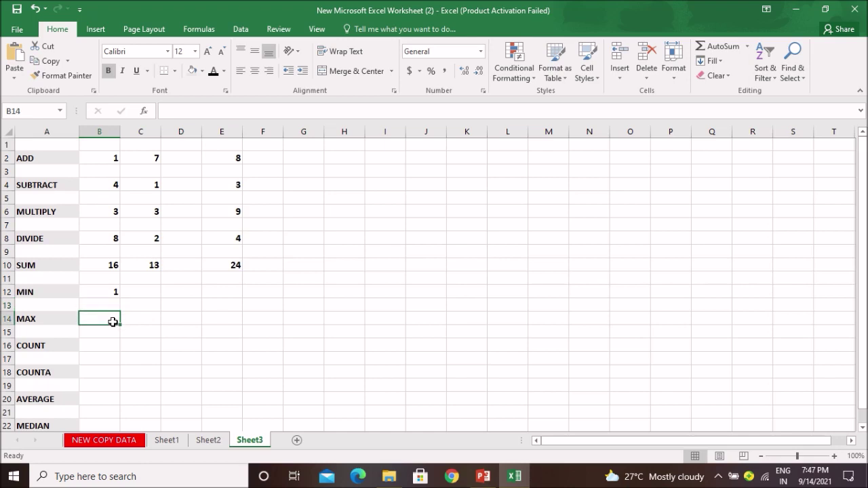
- Enter =MAX(B2:E10) in B14 using autocomplete, showing 24
type("=")
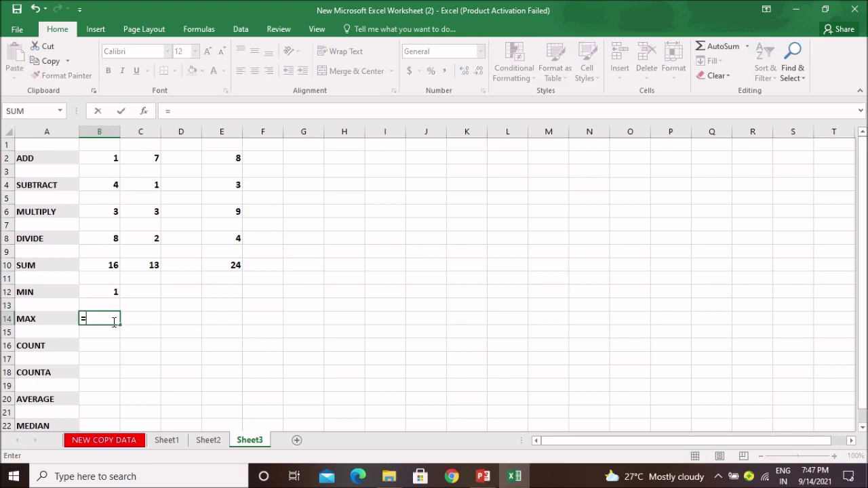
type("MAX")
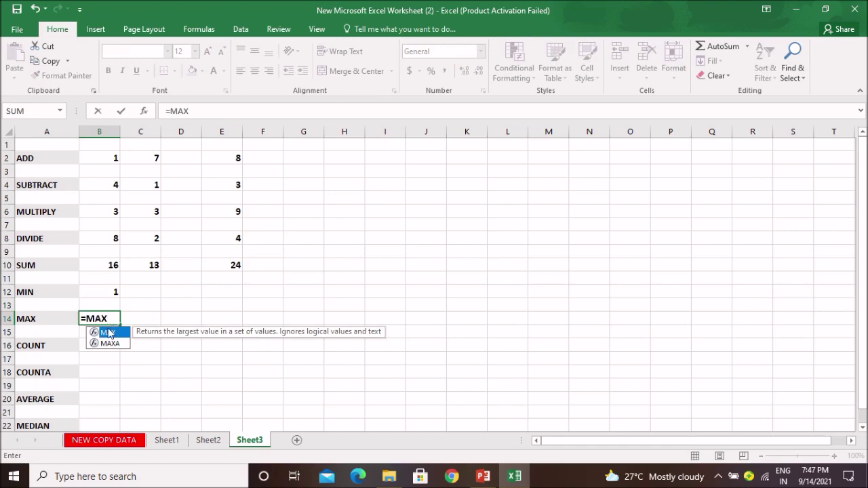
double_click(109, 333)
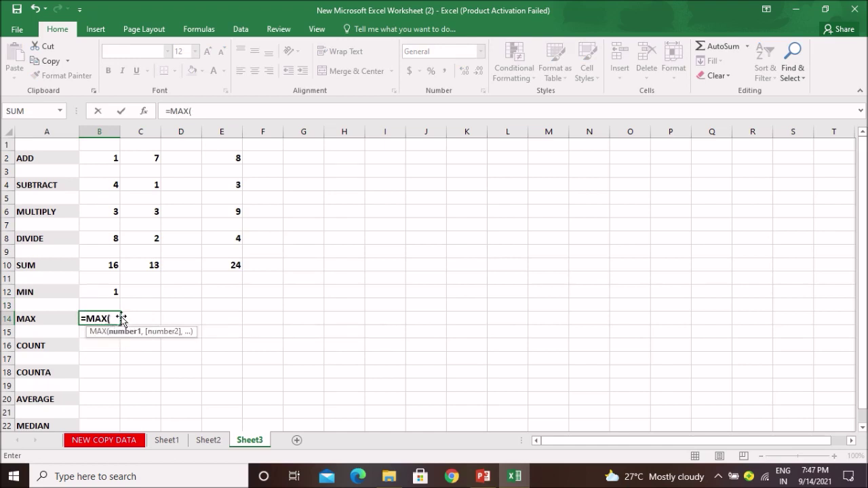
mouse_move(99, 158)
left_mouse_down()
mouse_move(242, 188)
mouse_move(236, 266)
left_mouse_up()
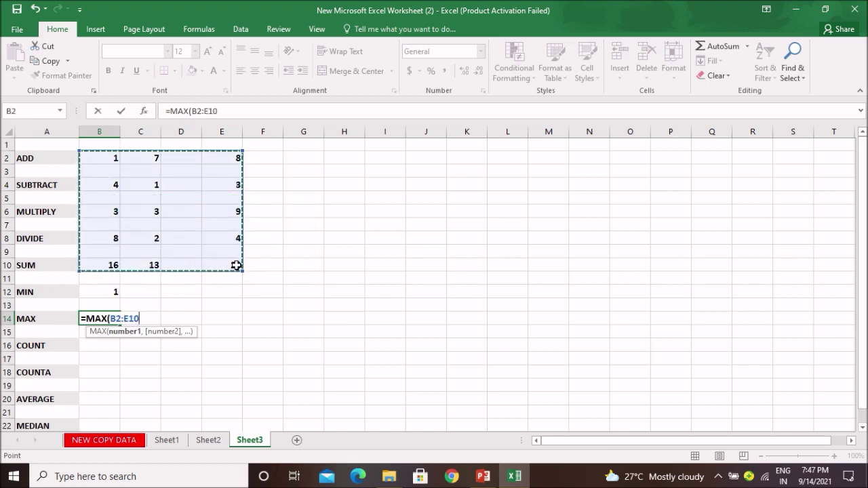
key("ctrl+Return")
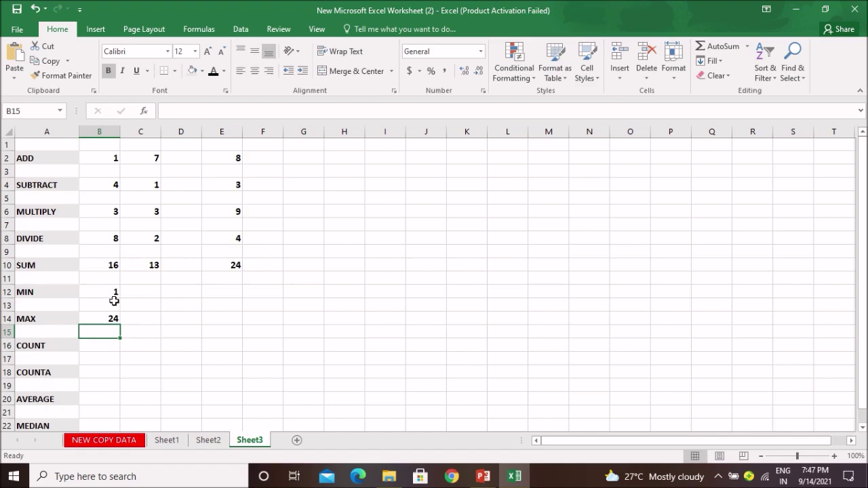
left_click(113, 347)
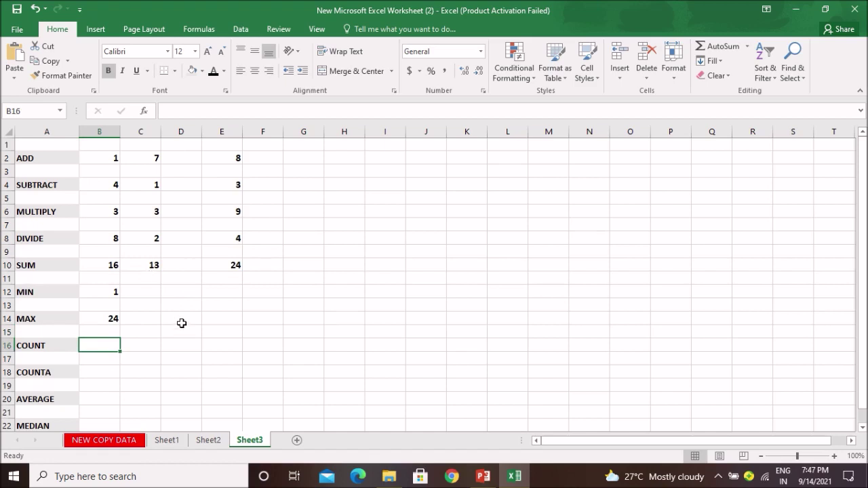
- Enter =COUNT(B2:E10) in B16 to count 15 numeric cells
type("=COUNT")
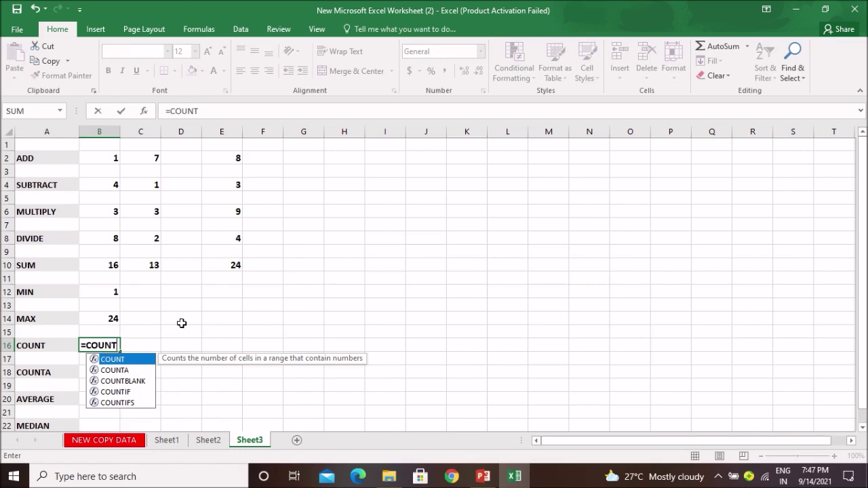
type("(")
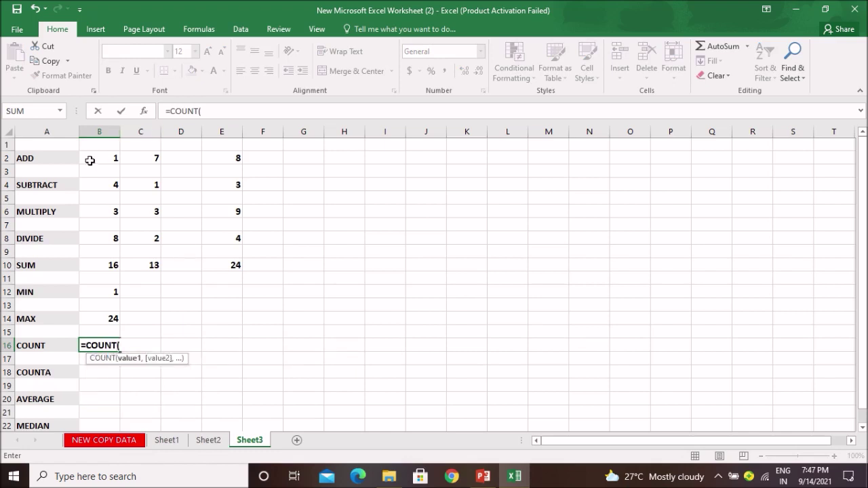
left_click_drag(93, 157, 239, 261)
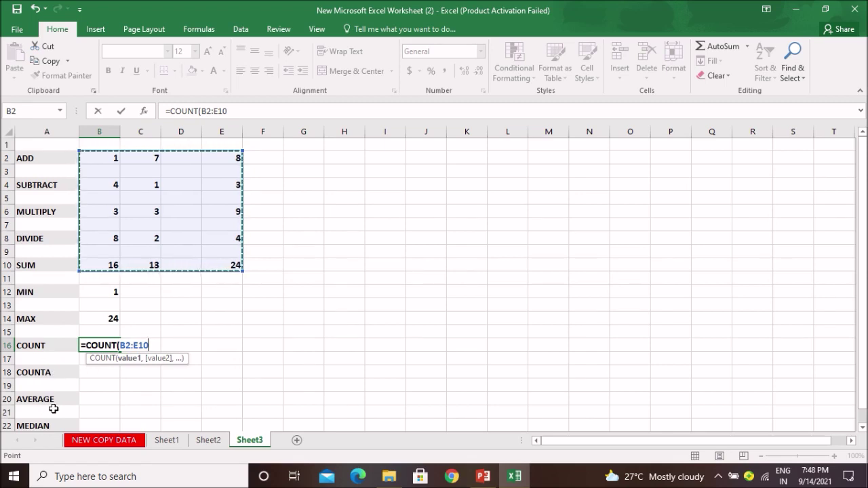
type(")")
key("Return")
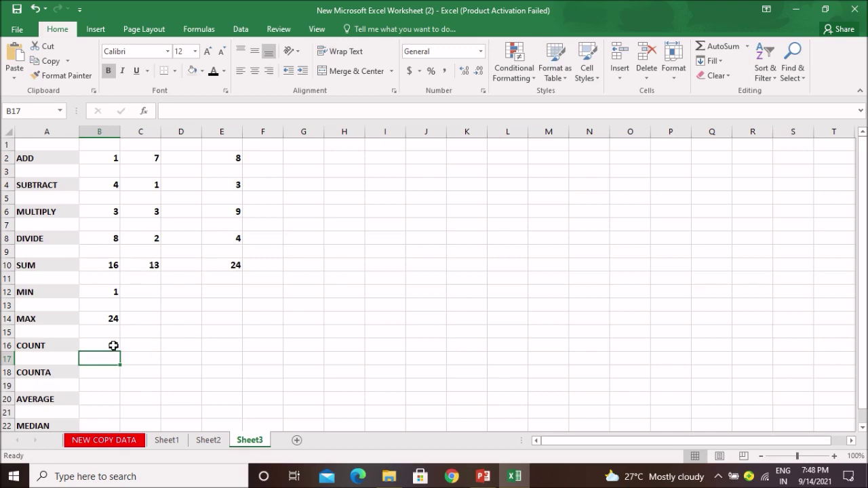
left_click(145, 357)
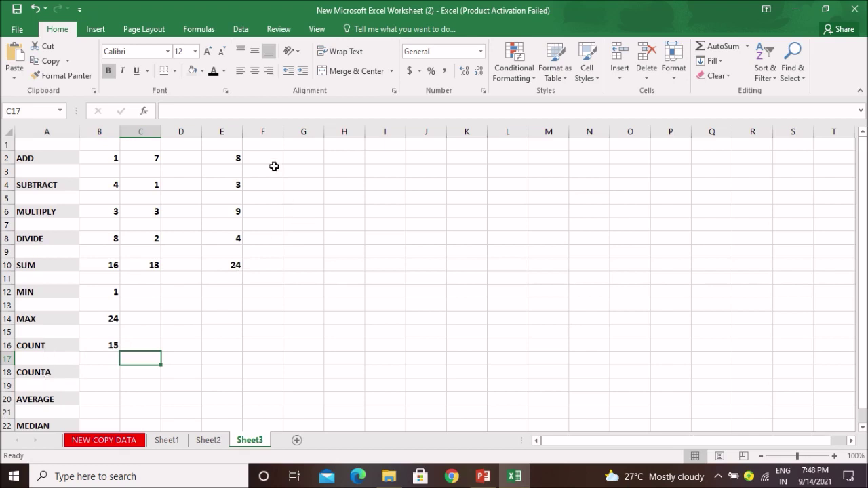
left_click(303, 157)
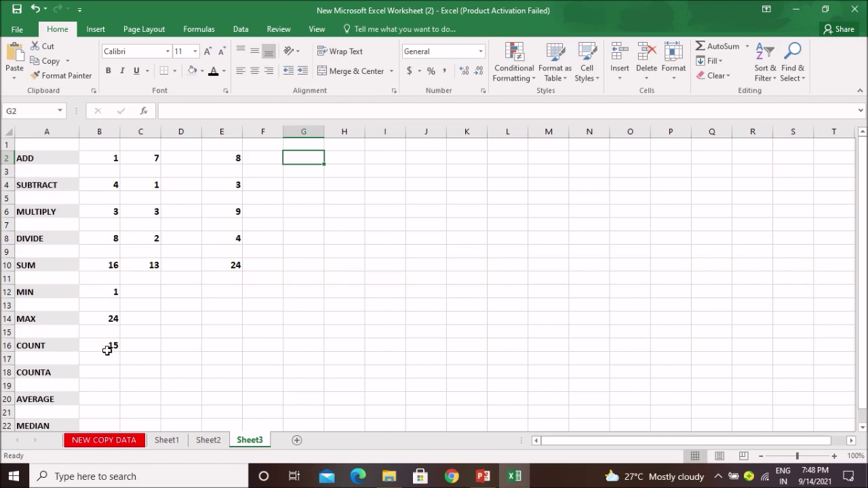
- Type one sample name into G2 and a second sample name into G4
type("AJAY")
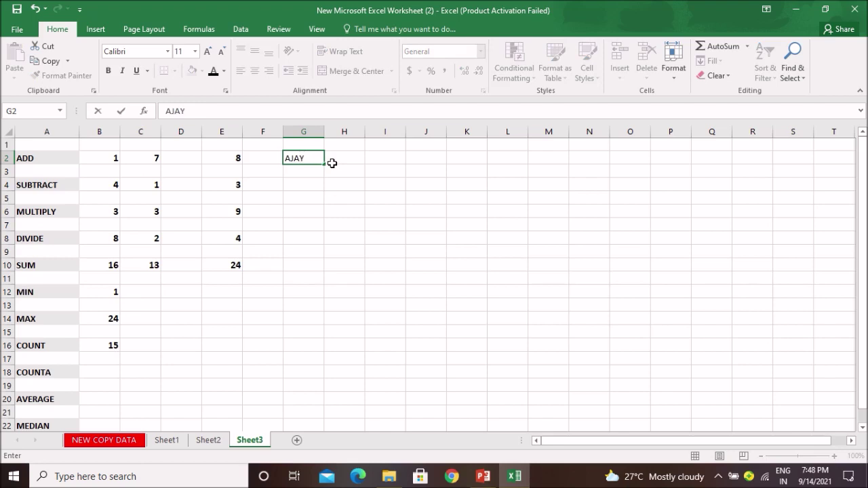
key("Return")
key("Return")
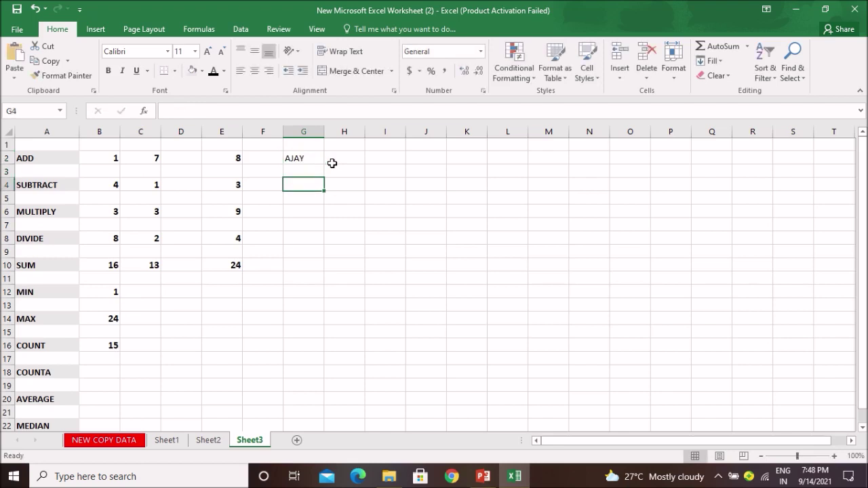
type("MOHAN")
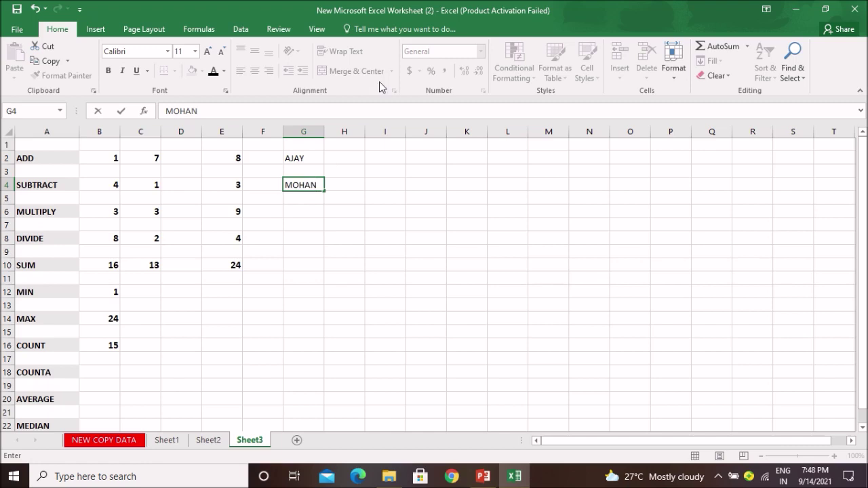
left_click(386, 212)
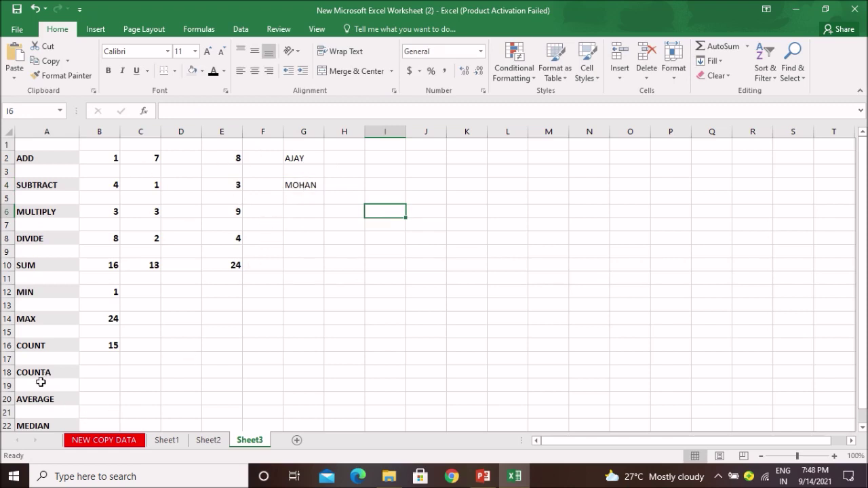
- Enter =COUNTA(B2:G10) in B18 so it counts 17 non-empty cells, names included
left_click(101, 376)
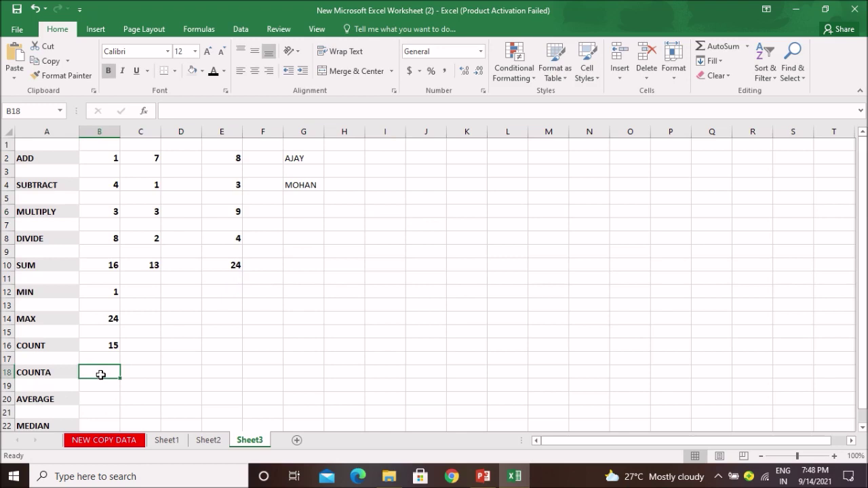
type("CO")
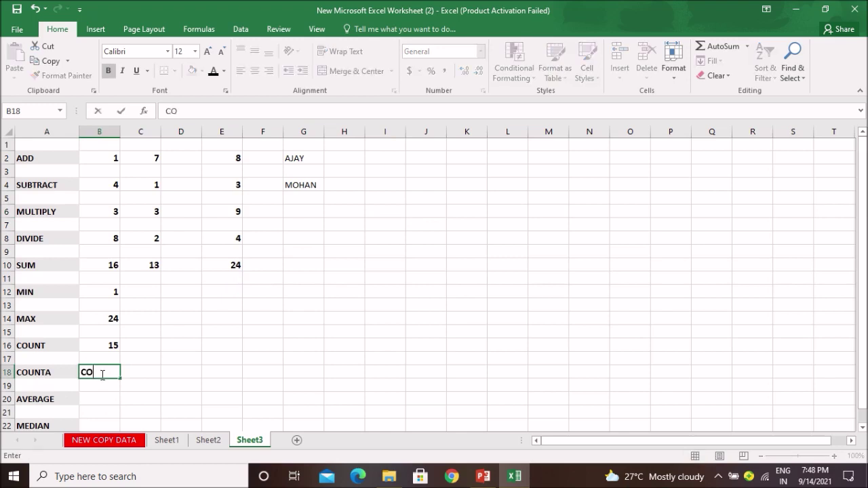
key("BackSpace")
key("BackSpace")
type("=COUNT")
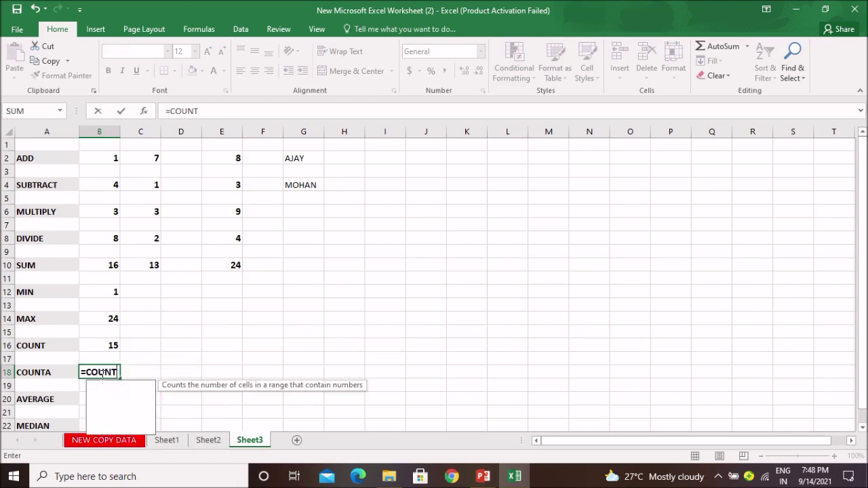
type("A")
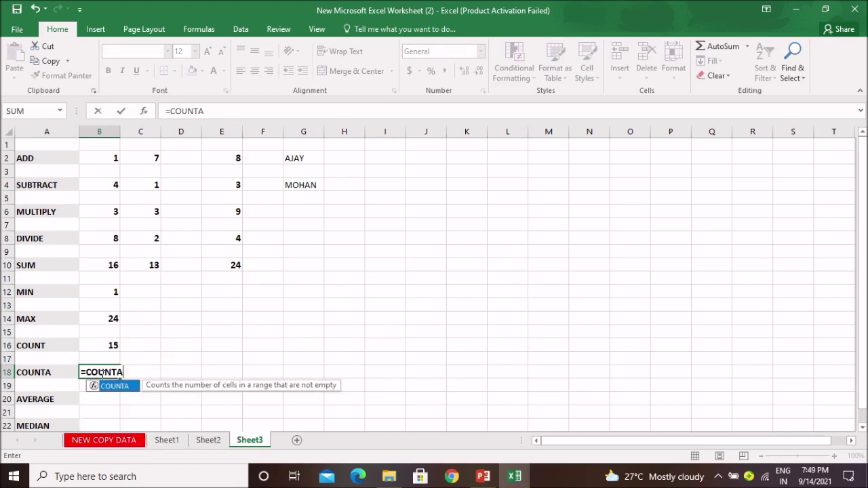
type("(")
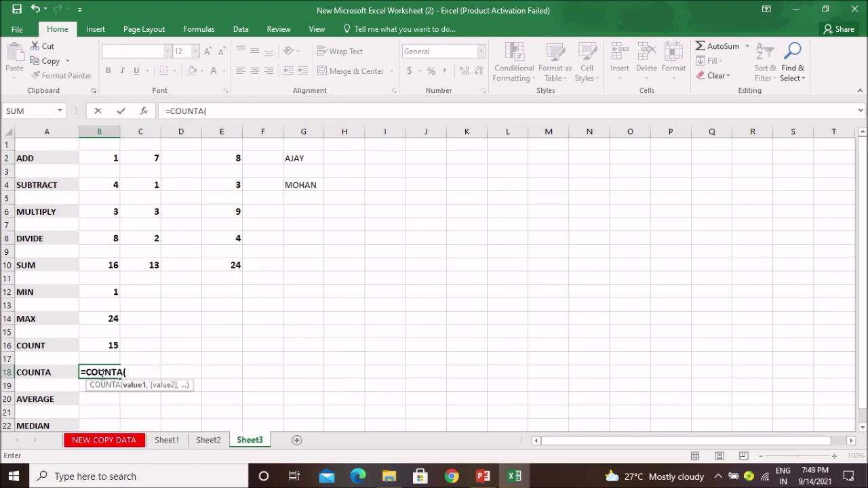
left_click_drag(107, 157, 280, 171)
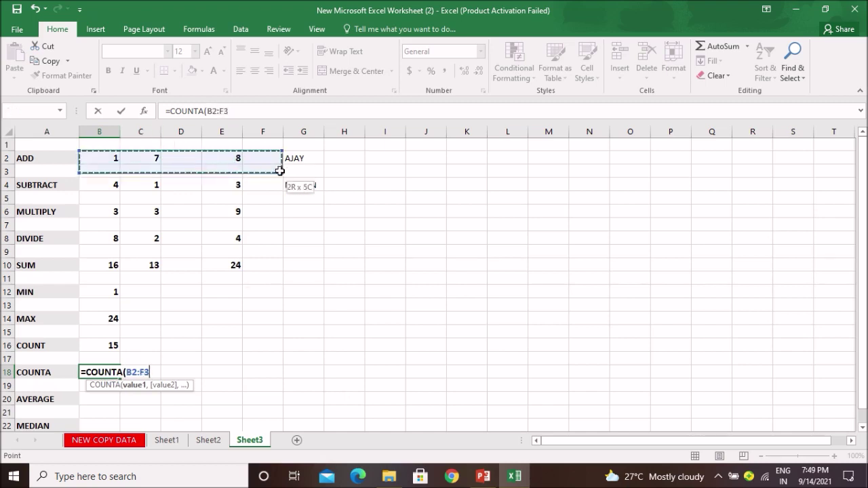
left_click_drag(280, 171, 310, 269)
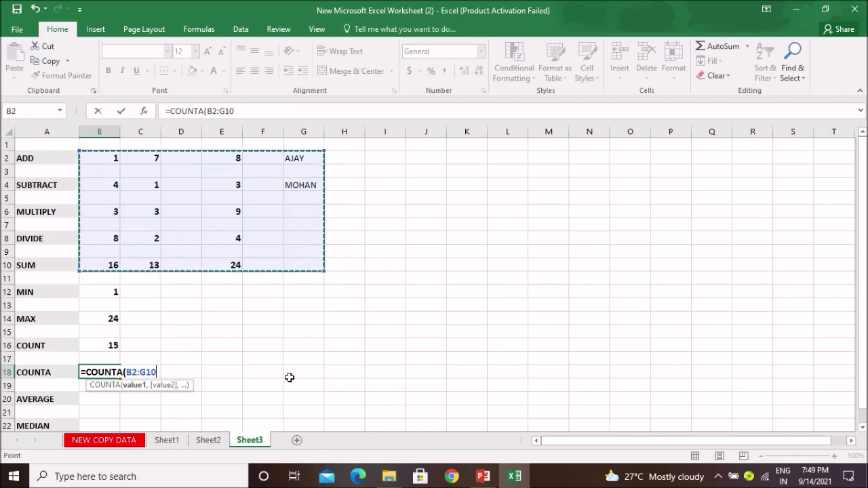
key("Return")
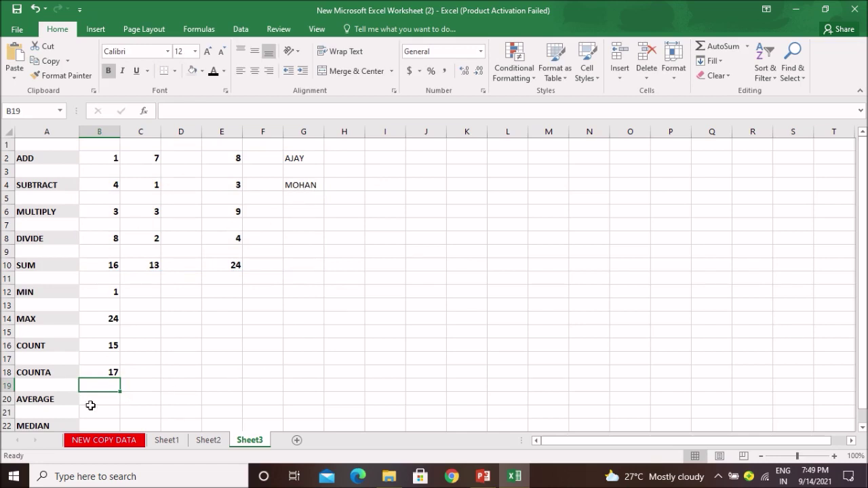
left_click(99, 401)
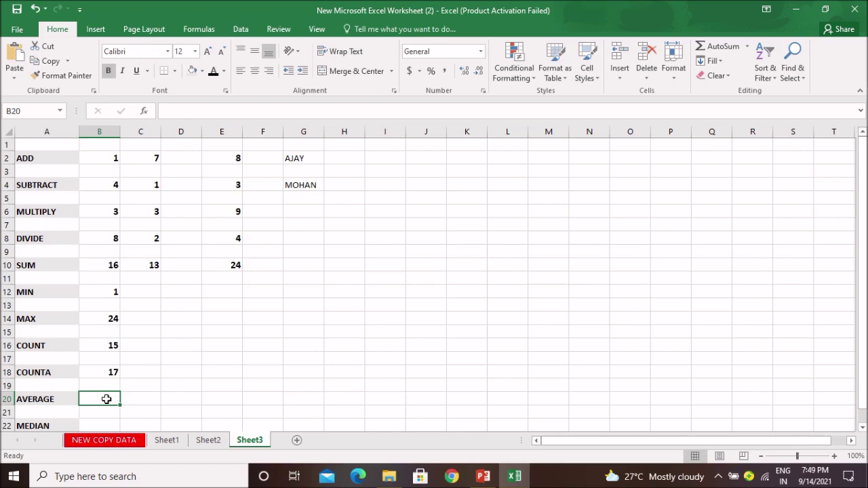
- Fill I8, J8, K8 and L8 with the value 5 each
left_click(400, 239)
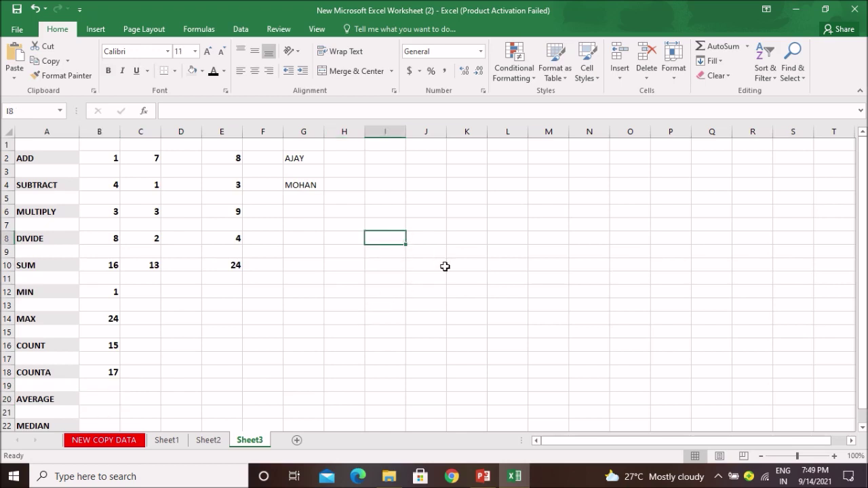
type("5")
key("Tab")
type("5")
key("Tab")
type("5")
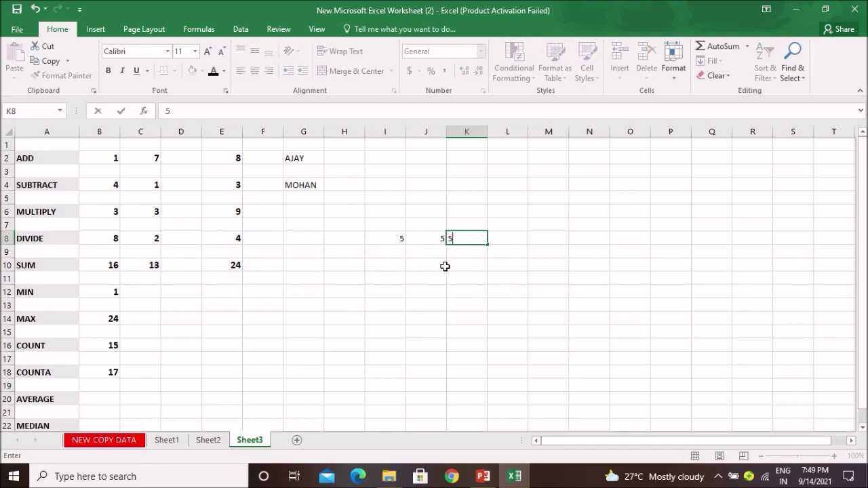
key("Tab")
type("5")
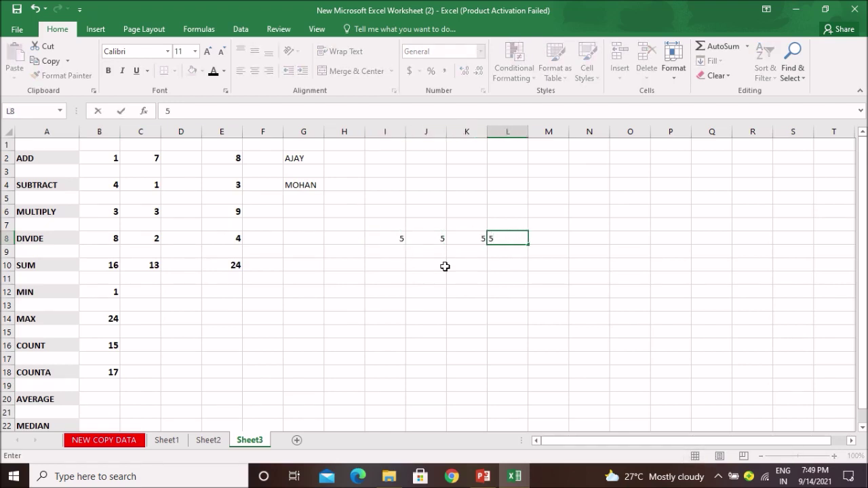
key("Tab")
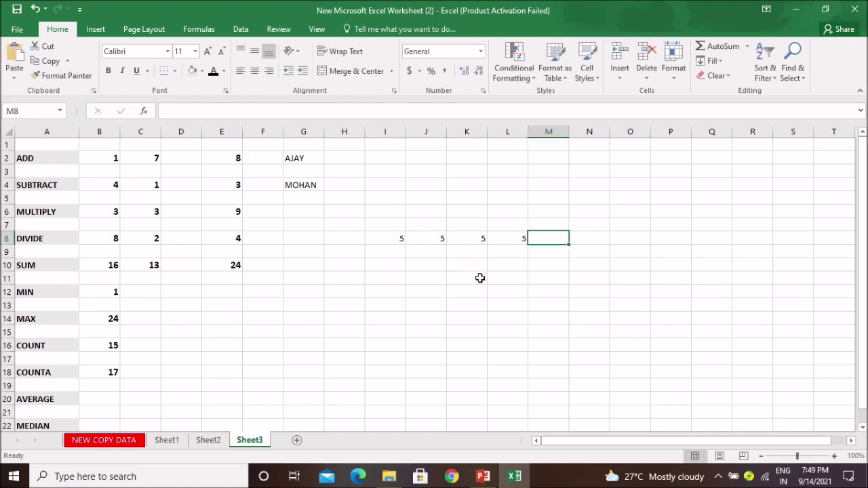
left_click(503, 268)
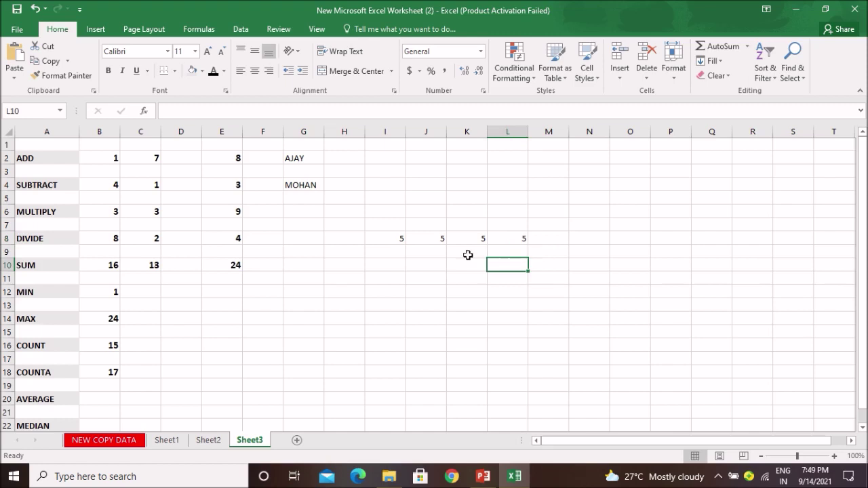
left_click(395, 239)
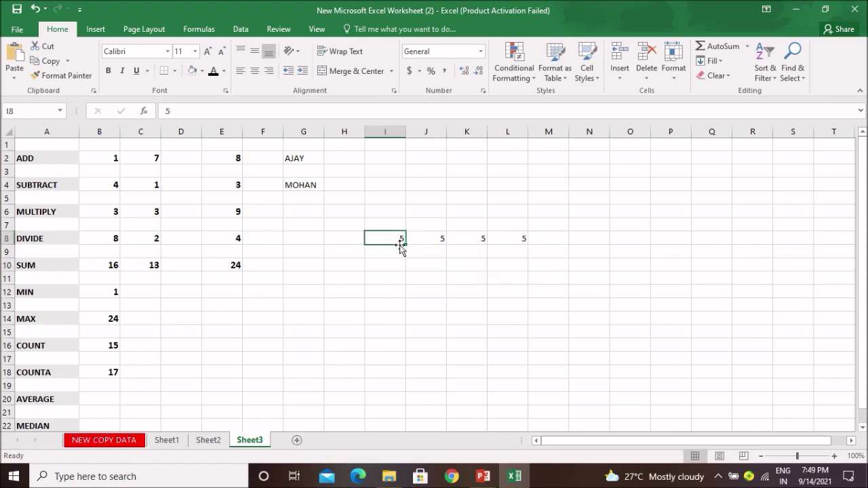
left_click(103, 400)
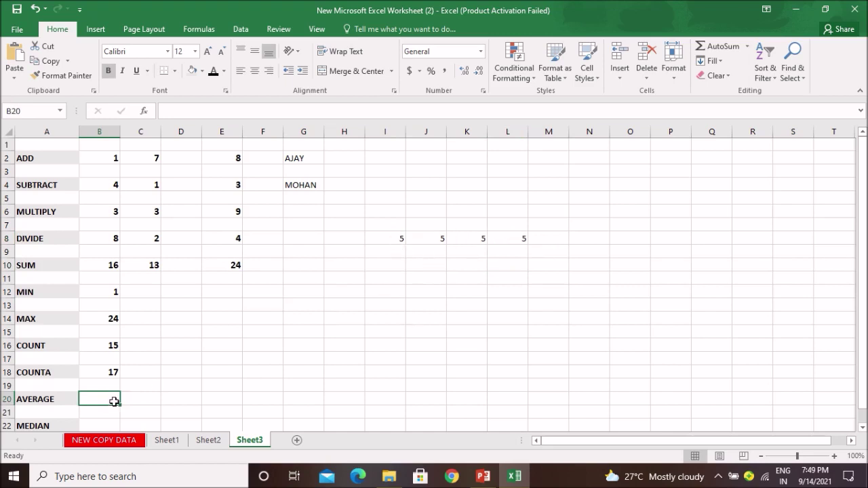
- Enter =AVERAGE(I8:L8) in B20, returning 5
type("=")
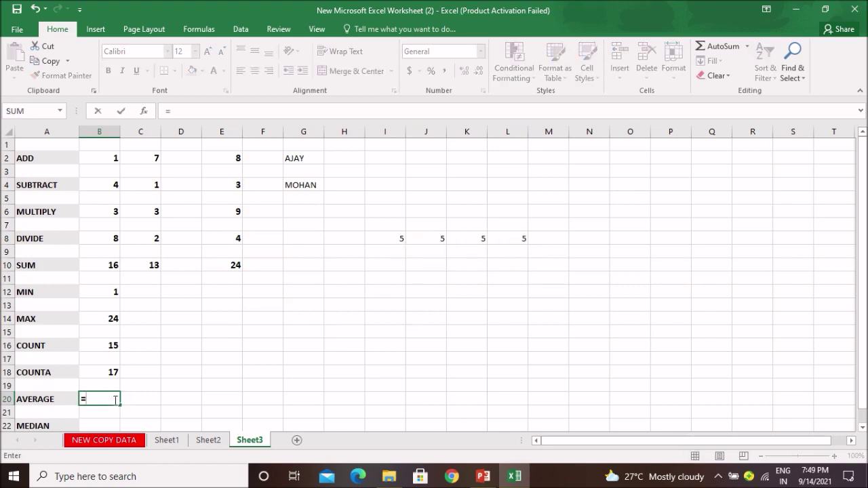
type("AV")
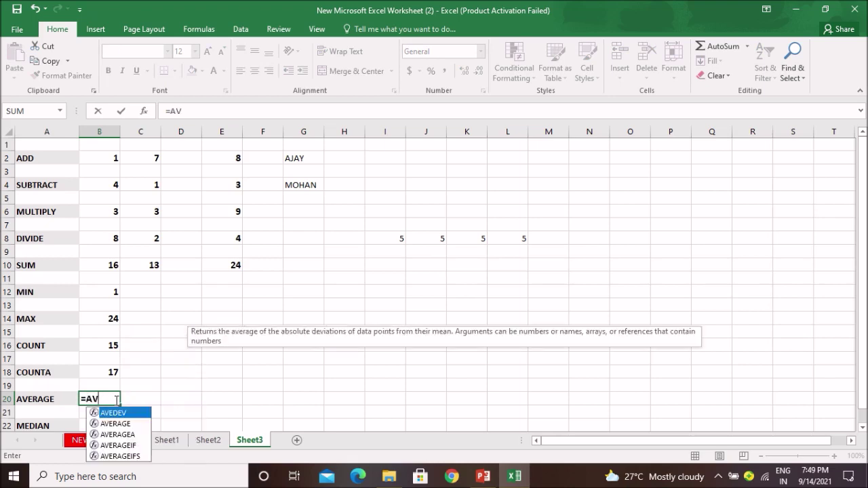
type("ERAGE")
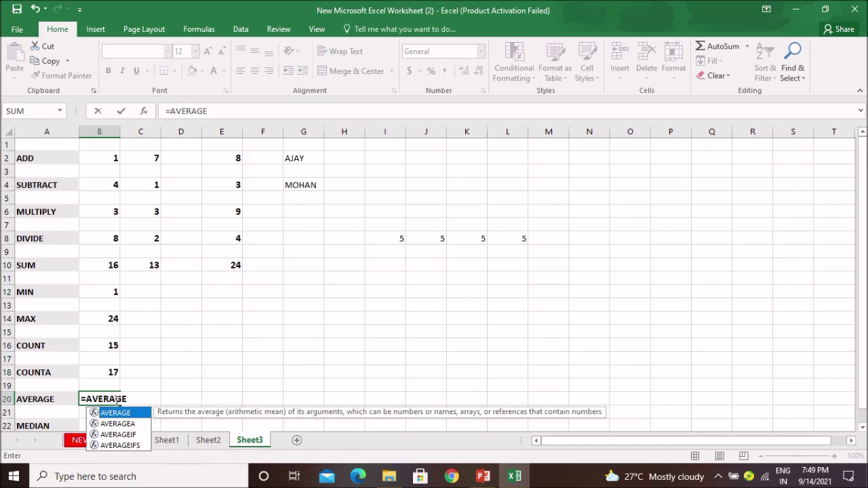
type("(")
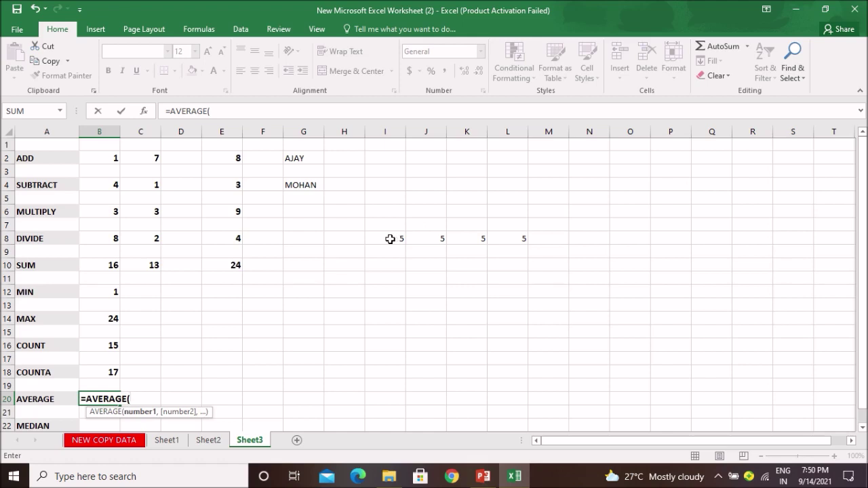
left_click(390, 238)
left_click_drag(390, 238, 504, 245)
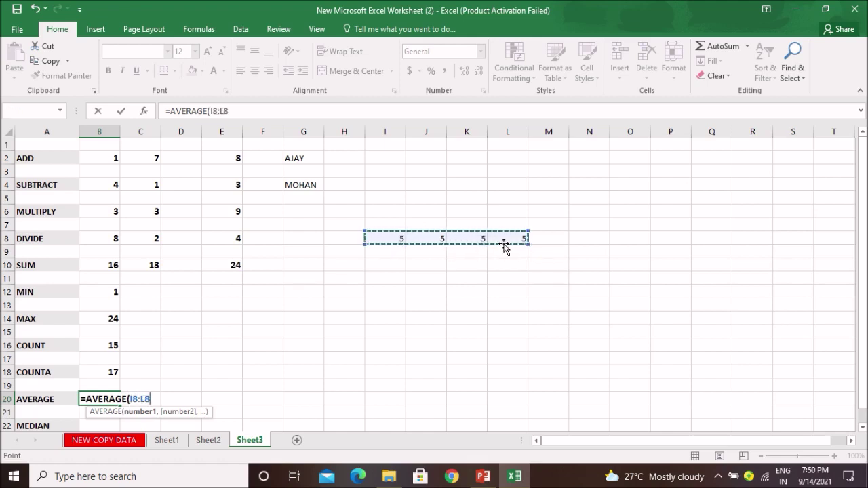
type(")")
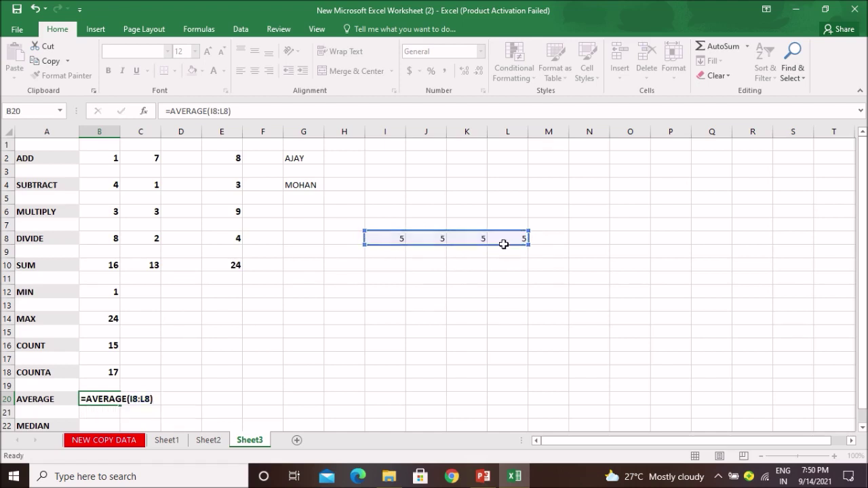
key("Return")
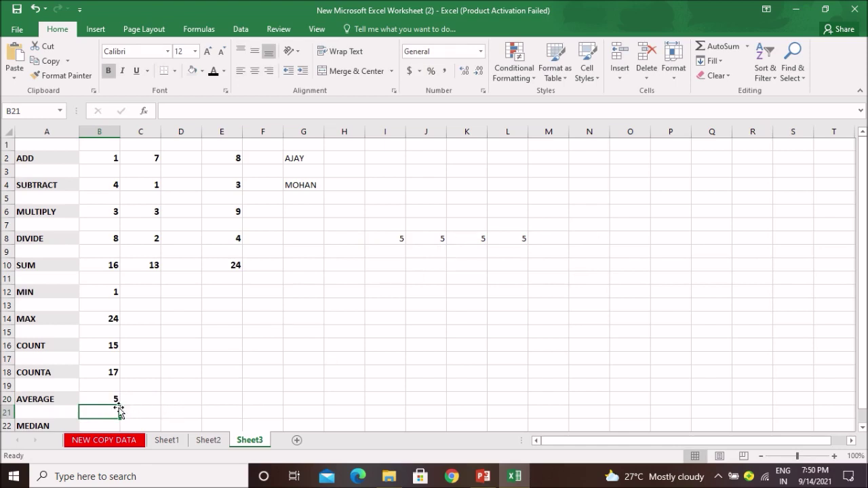
left_click(105, 426)
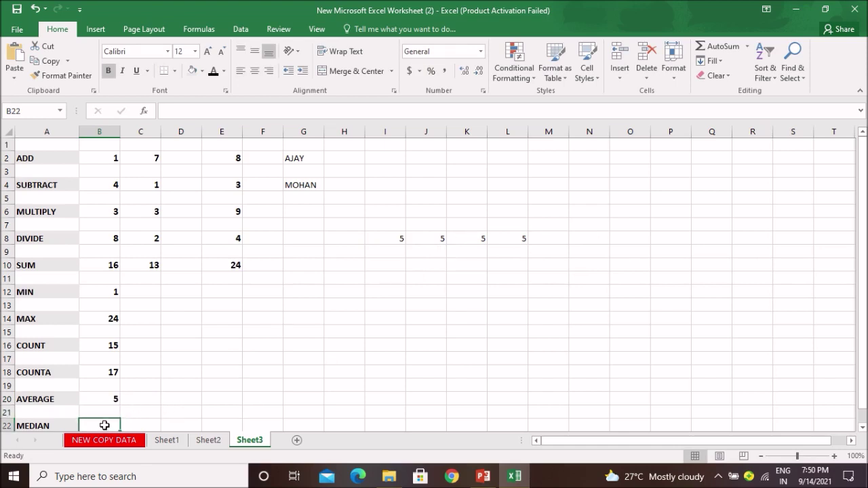
- Set J8 to M8 to 3, 9, 11 and 15 so row 8 reads 5, 3, 9, 11, 15
left_click(553, 236)
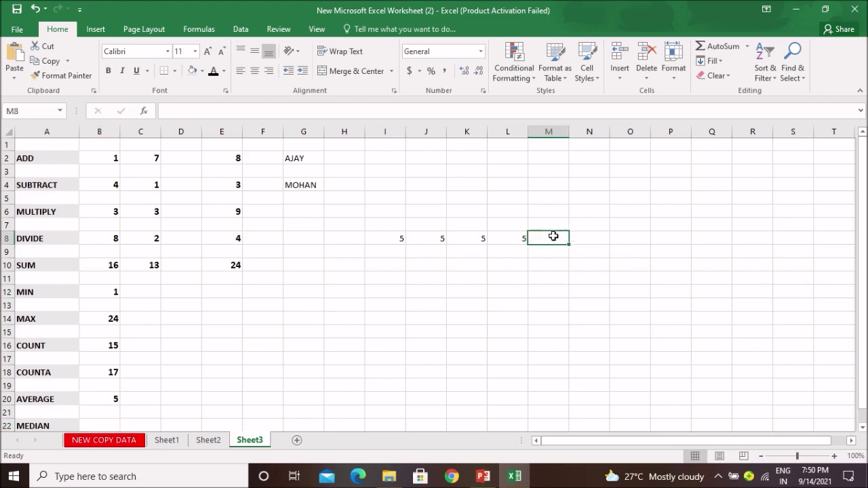
left_click(441, 241)
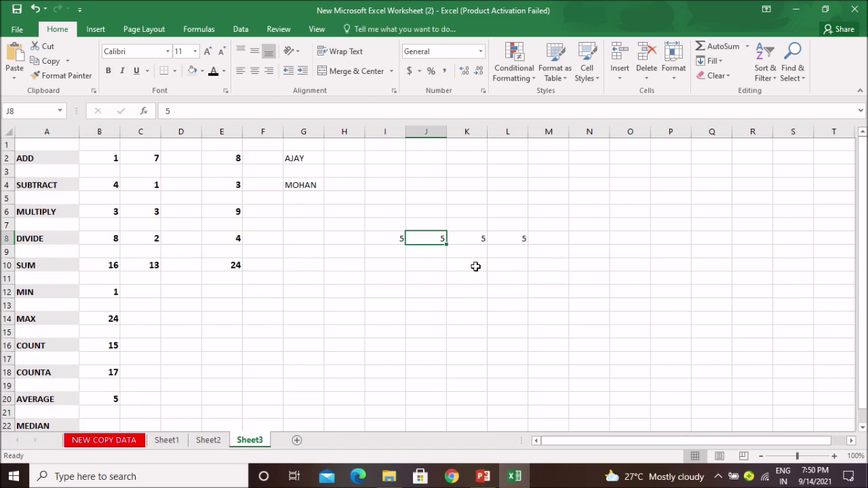
type("3")
left_click(475, 239)
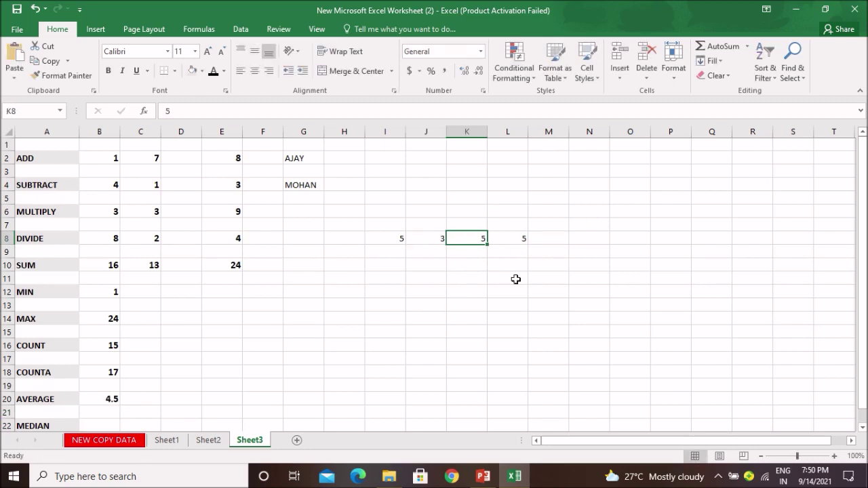
type("9")
left_click(516, 240)
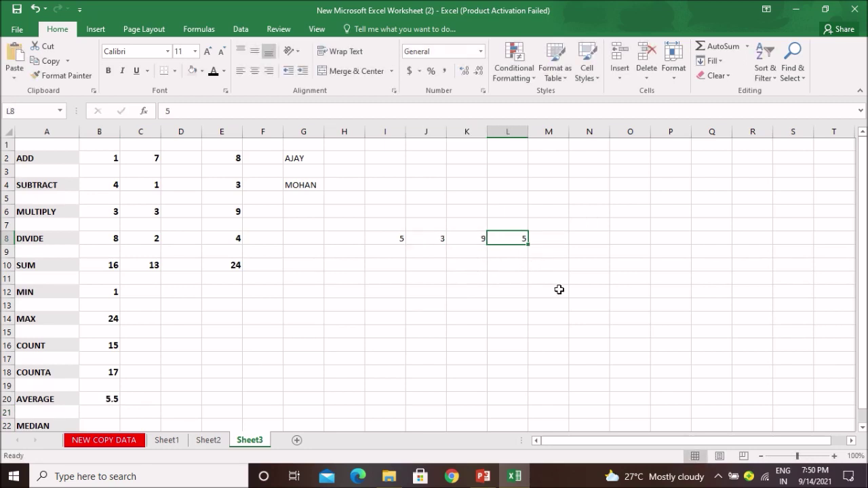
type("11")
left_click(559, 244)
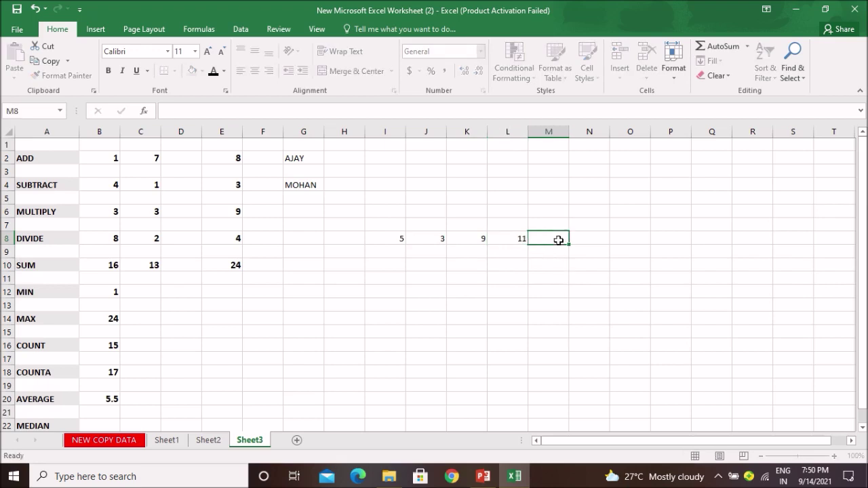
type("15")
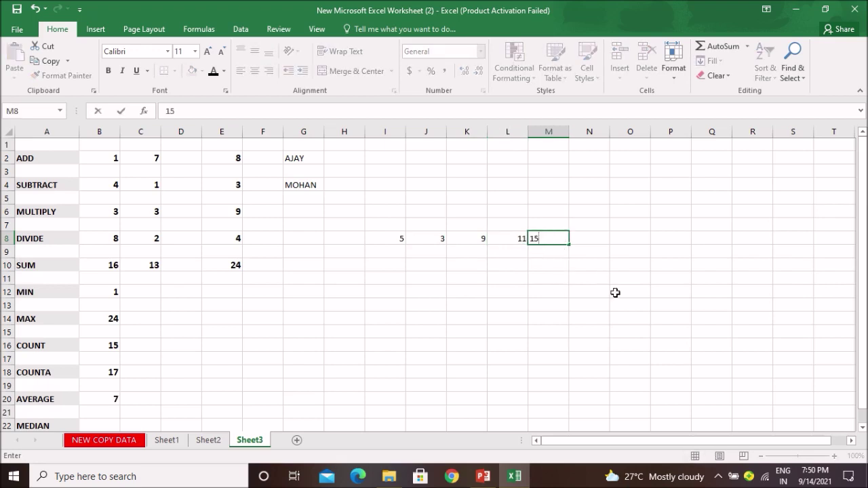
left_click(616, 291)
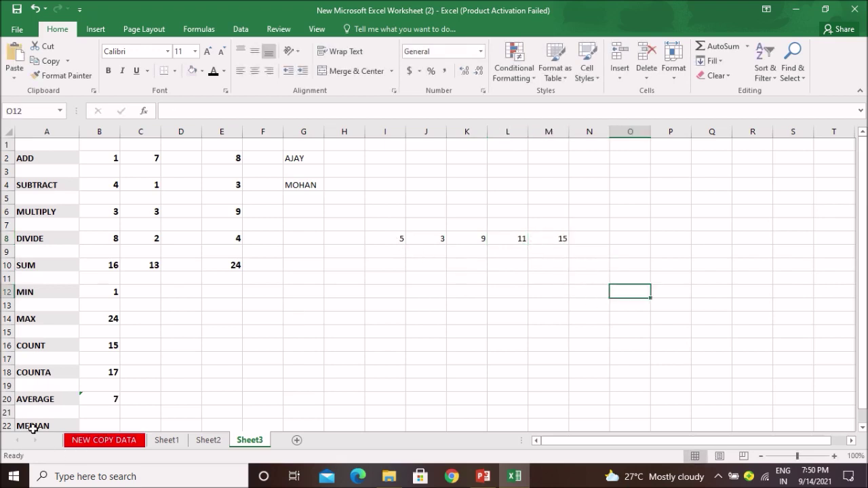
left_click(105, 424)
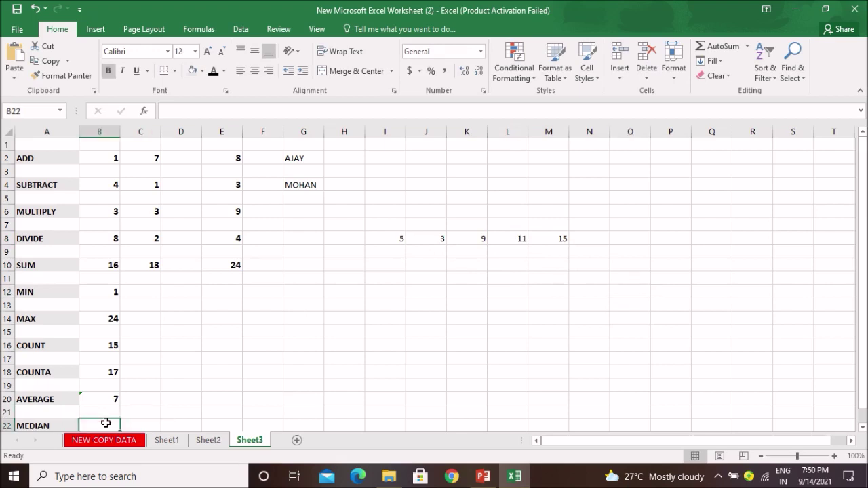
- Enter =MEDIAN(I8:M8) in B22, returning the middle value 9
scroll(237, 360, "down", 1)
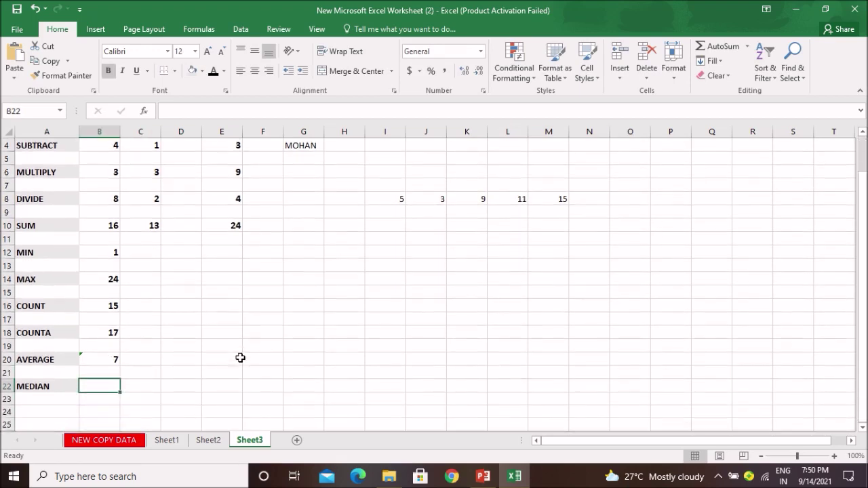
type("=")
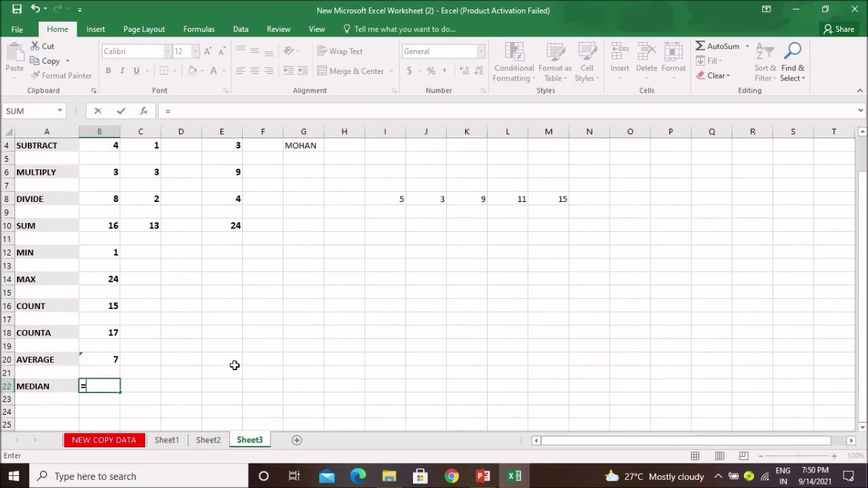
type("M")
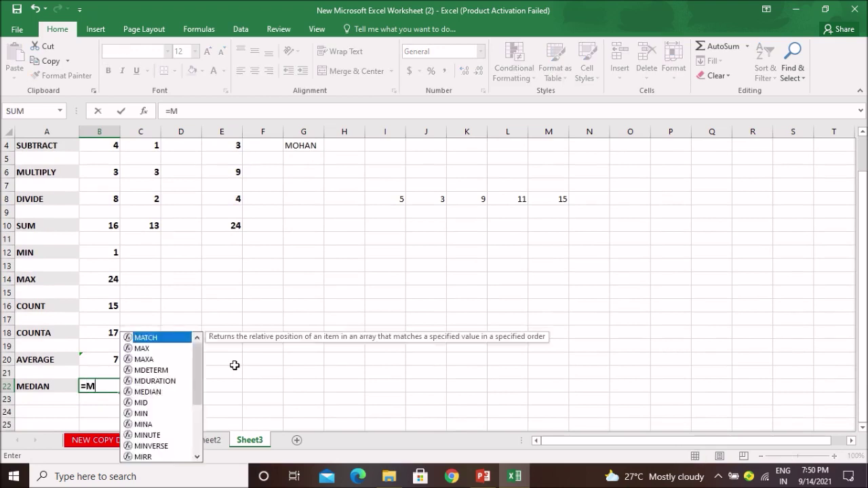
type("EDIAN")
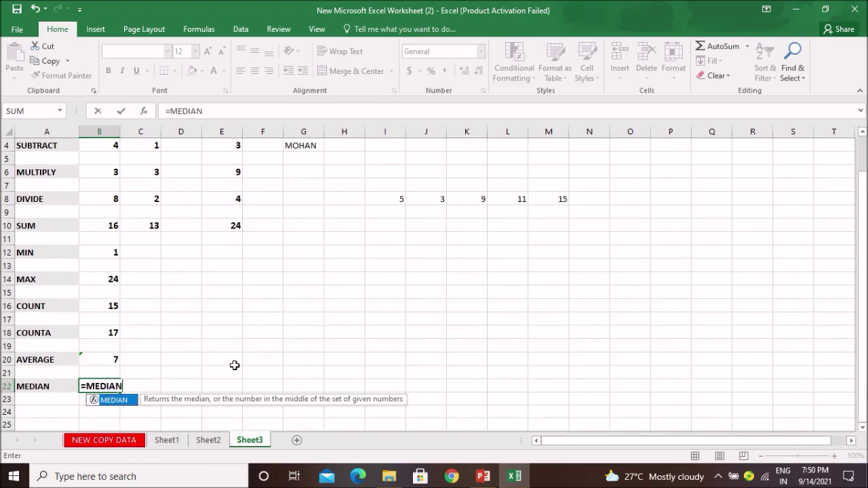
type("(")
left_click_drag(380, 194, 546, 201)
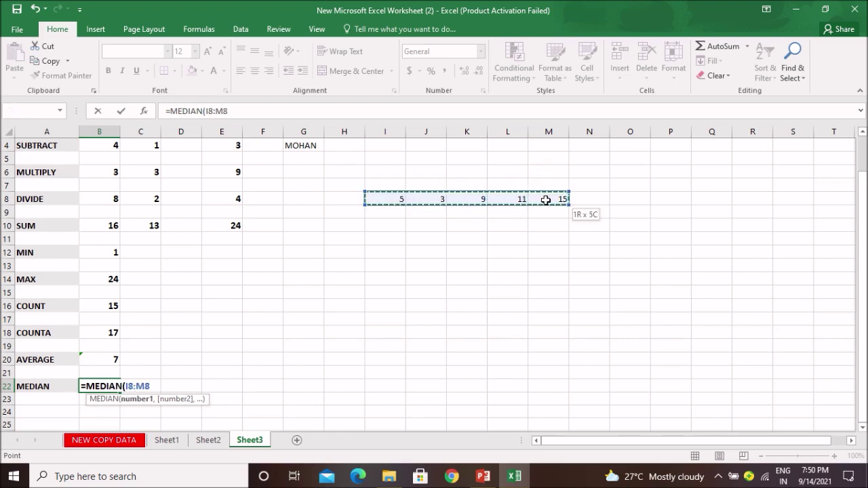
type(")")
key("Return")
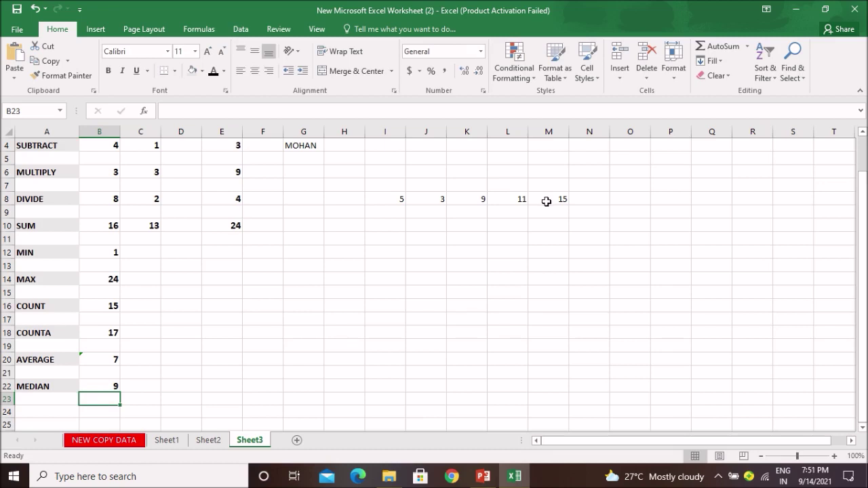
left_click(462, 196)
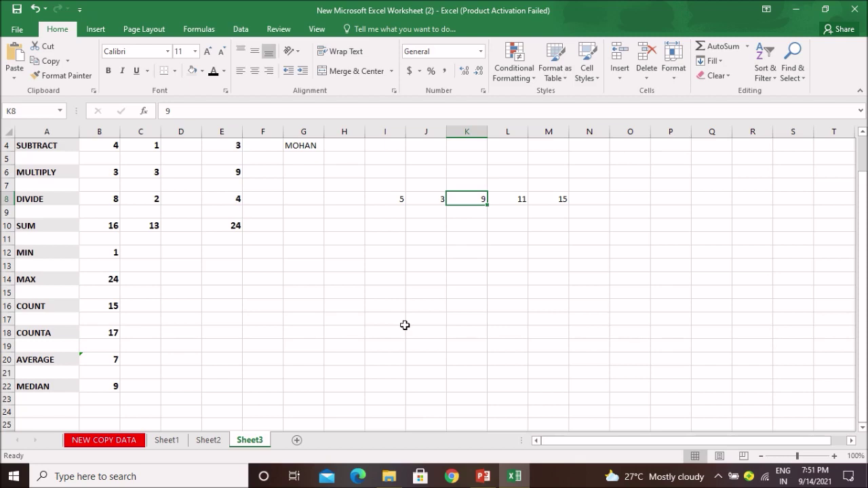
scroll(405, 325, "up", 1)
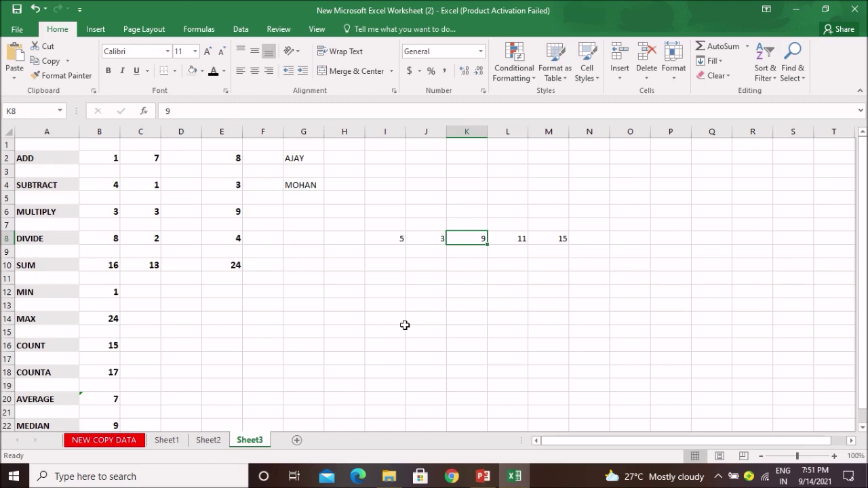
scroll(405, 325, "down", 1)
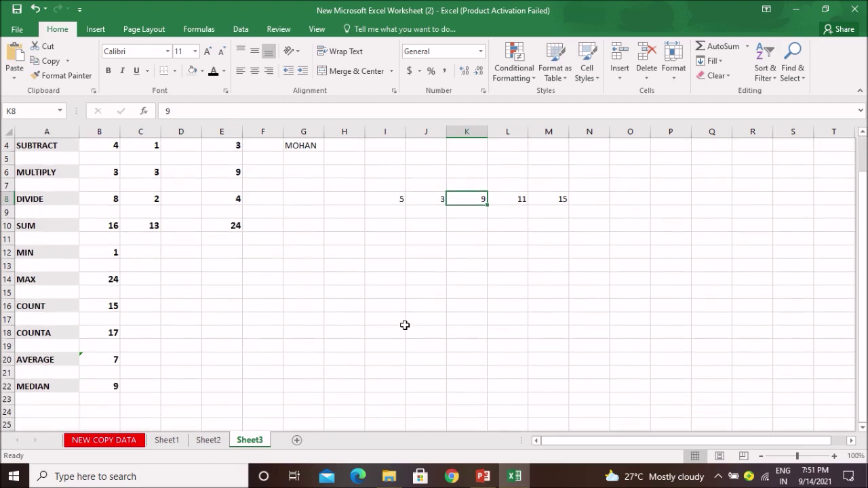
scroll(405, 325, "up", 1)
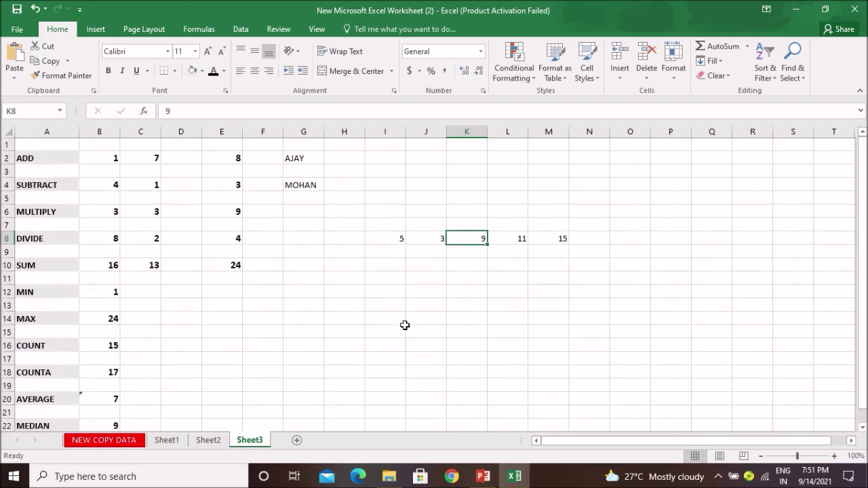